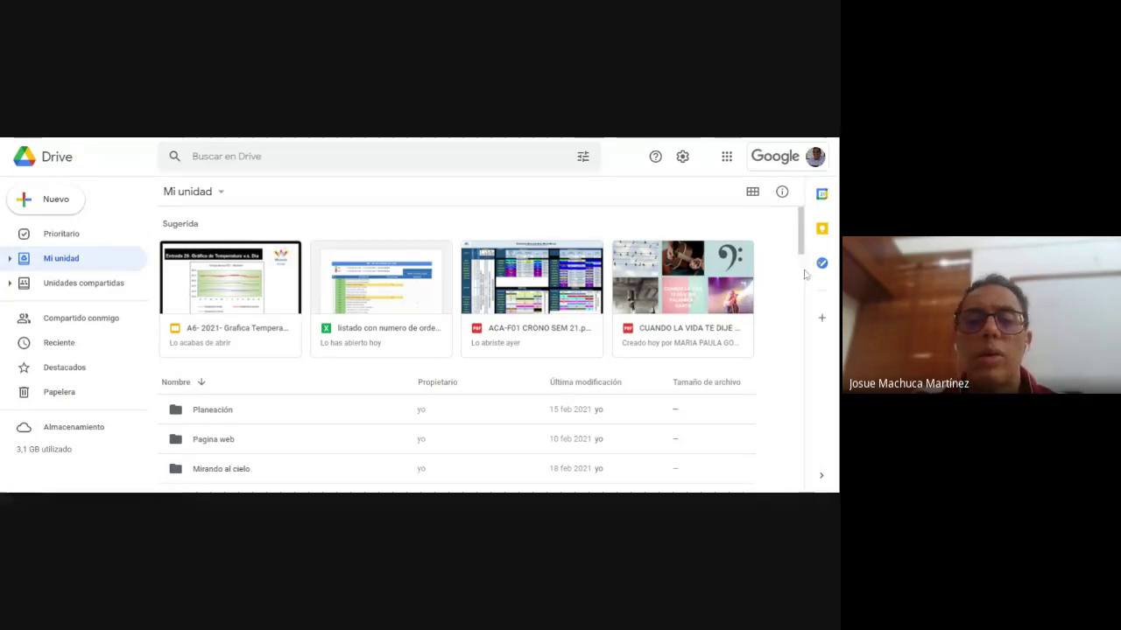
- Open the Segundo periodo folder inside Clases > Noveno in Mi unidad
scroll(803, 276, down, 3)
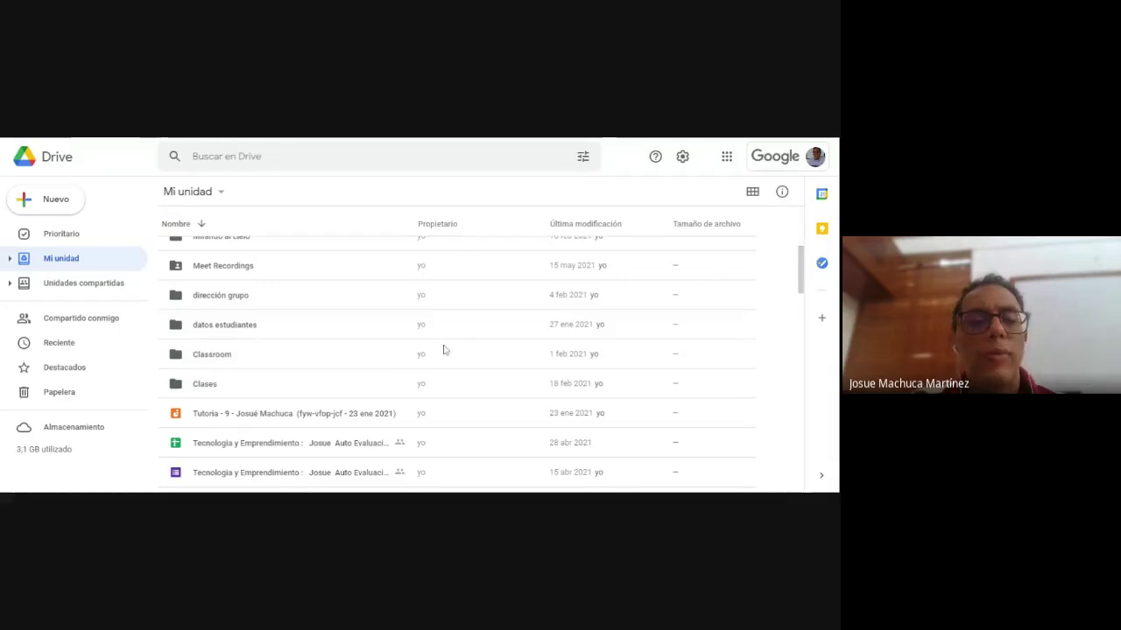
click(207, 390)
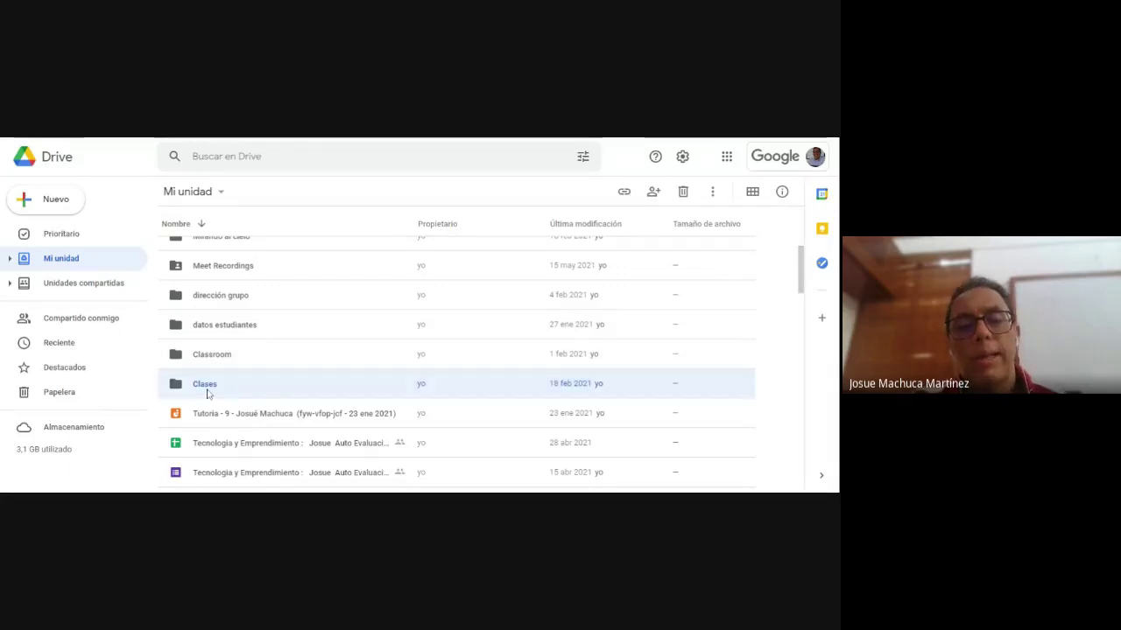
double_click(207, 390)
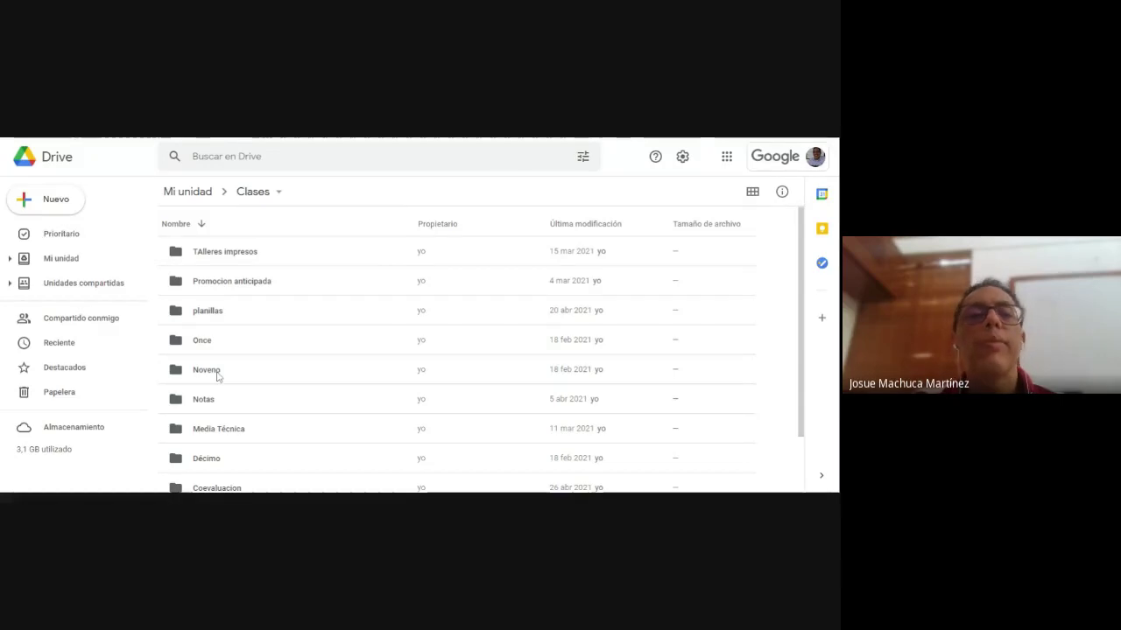
double_click(216, 372)
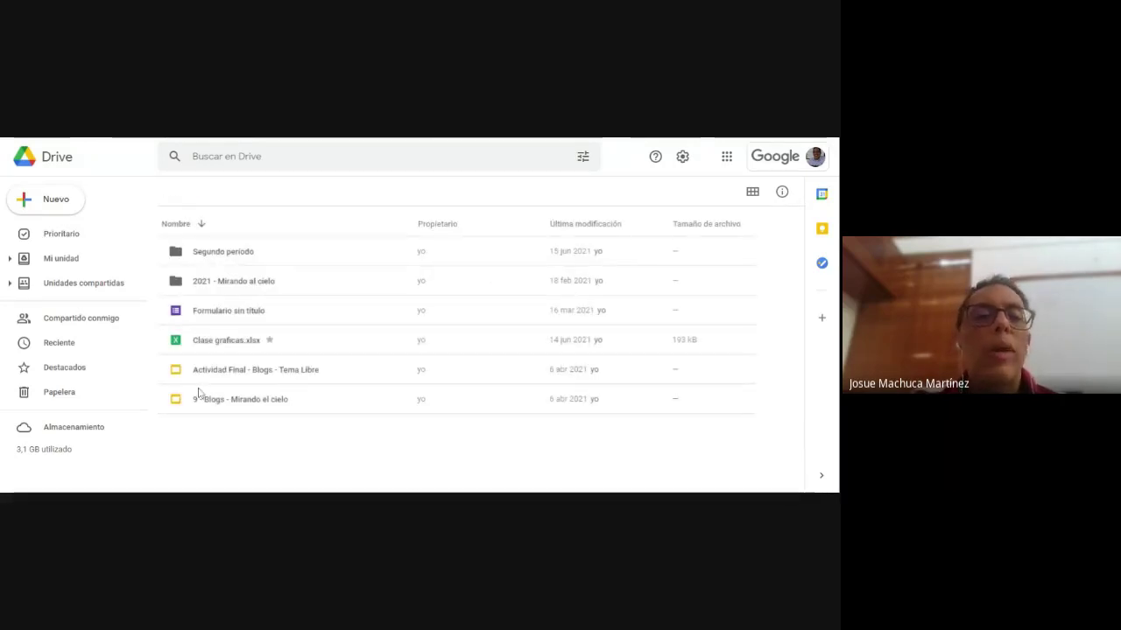
click(244, 253)
double_click(244, 253)
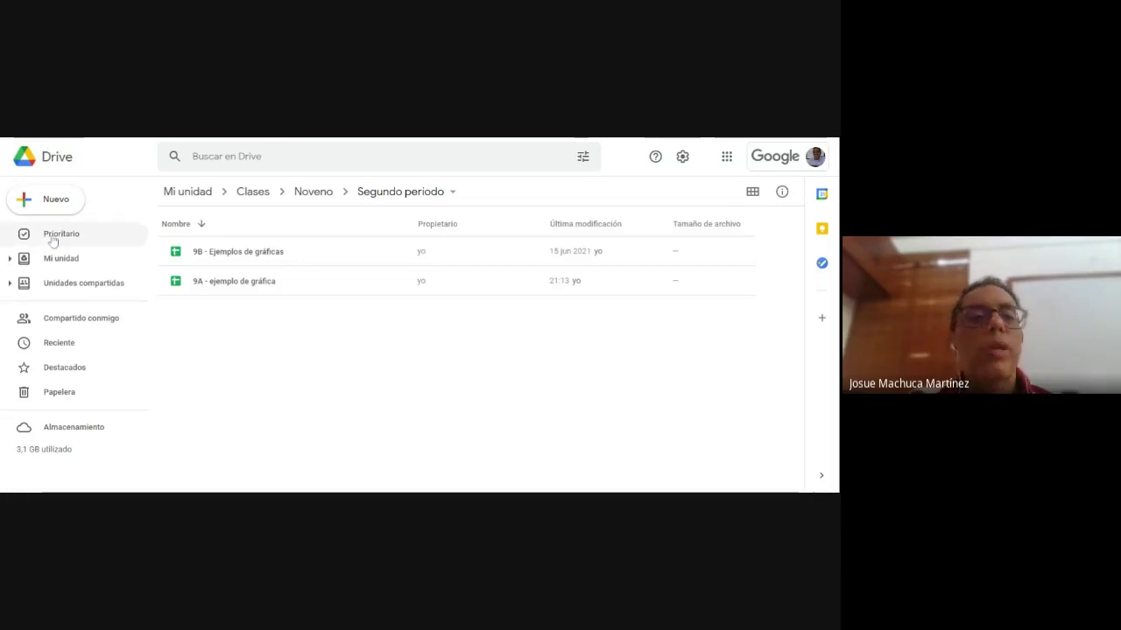
- Create a new blank Google Sheets spreadsheet in the Segundo periodo folder
click(56, 201)
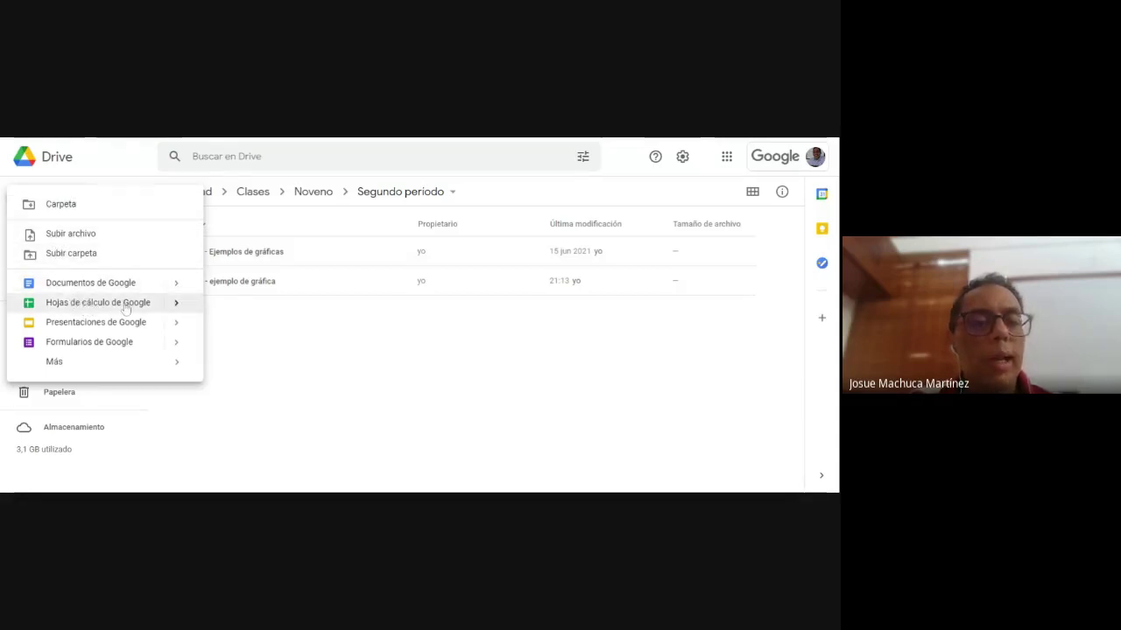
key(Escape)
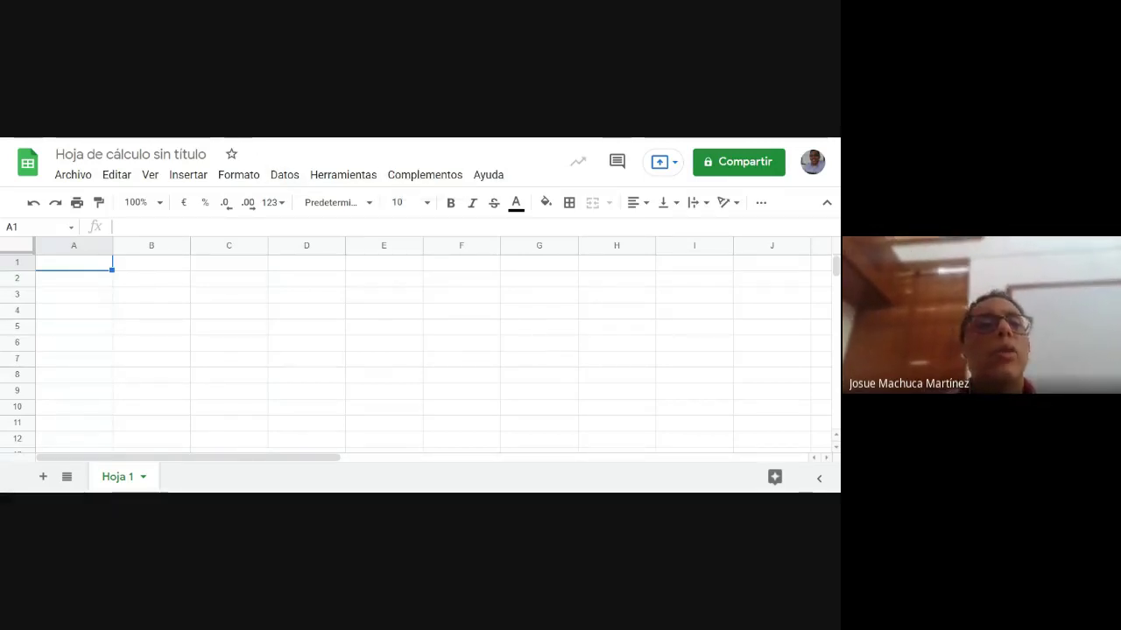
click(133, 331)
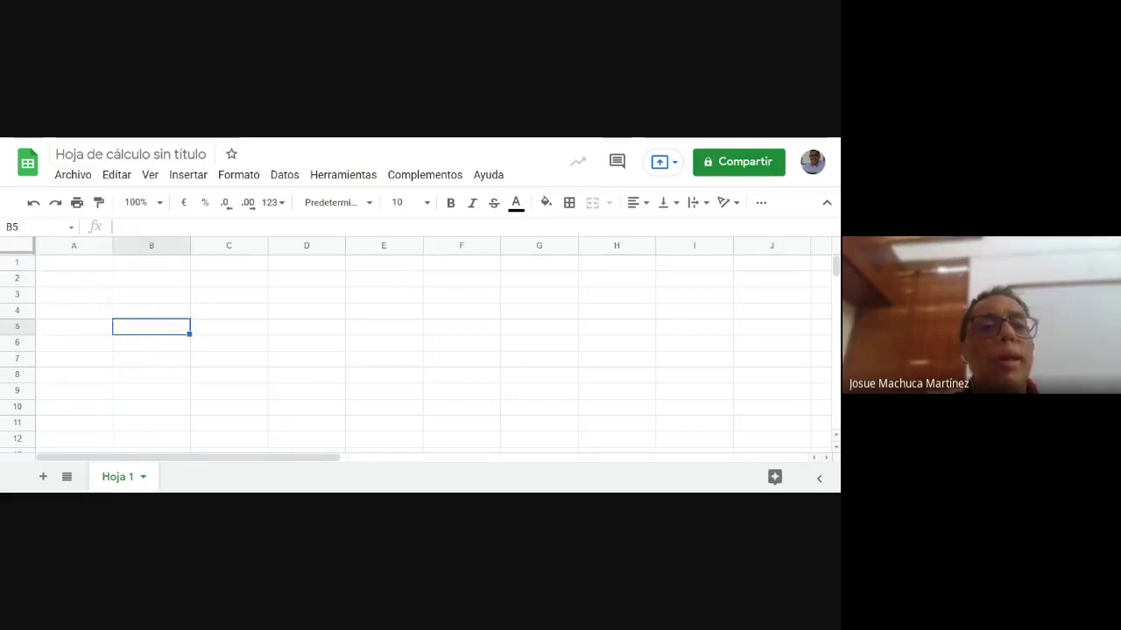
- Rename the untitled spreadsheet as "ejemplo 2 9B"
click(130, 154)
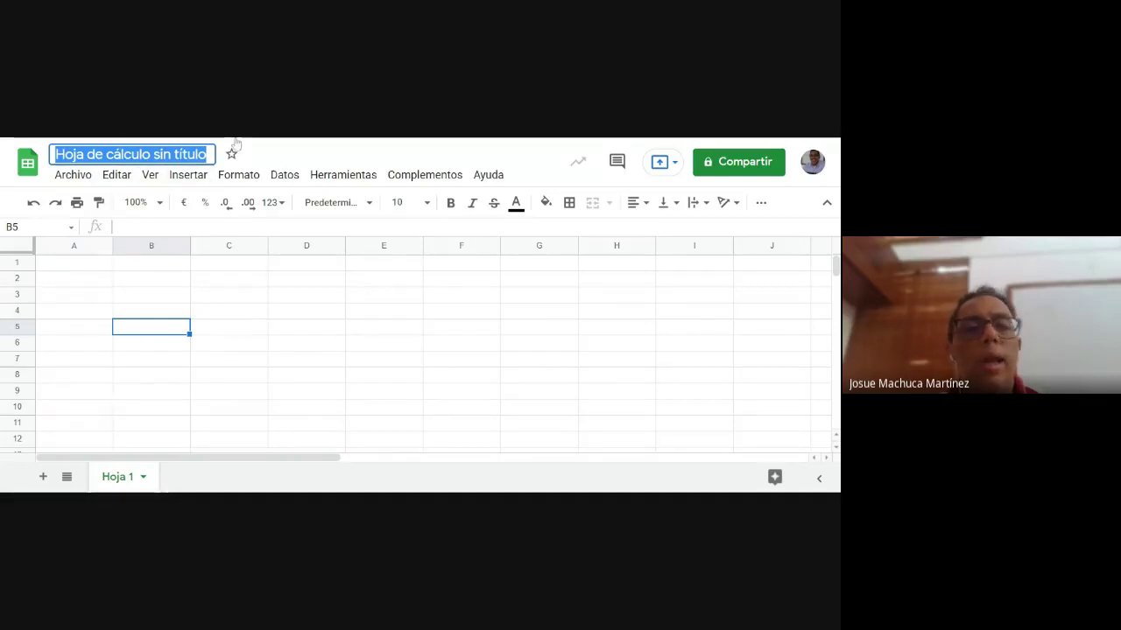
text(ejempl)
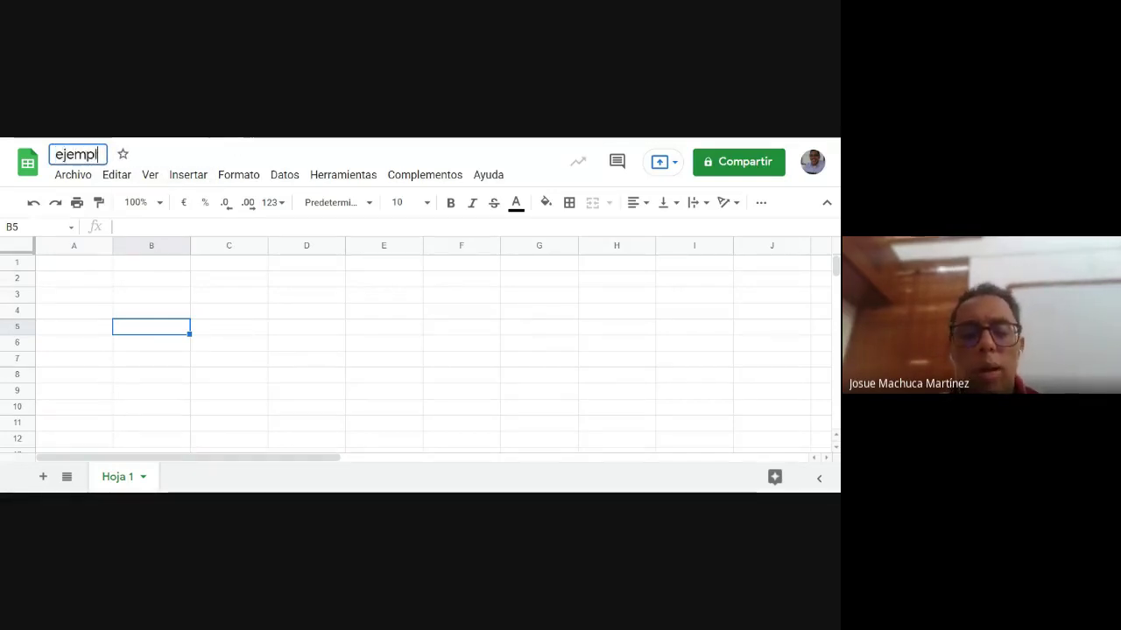
text(o 2 9)
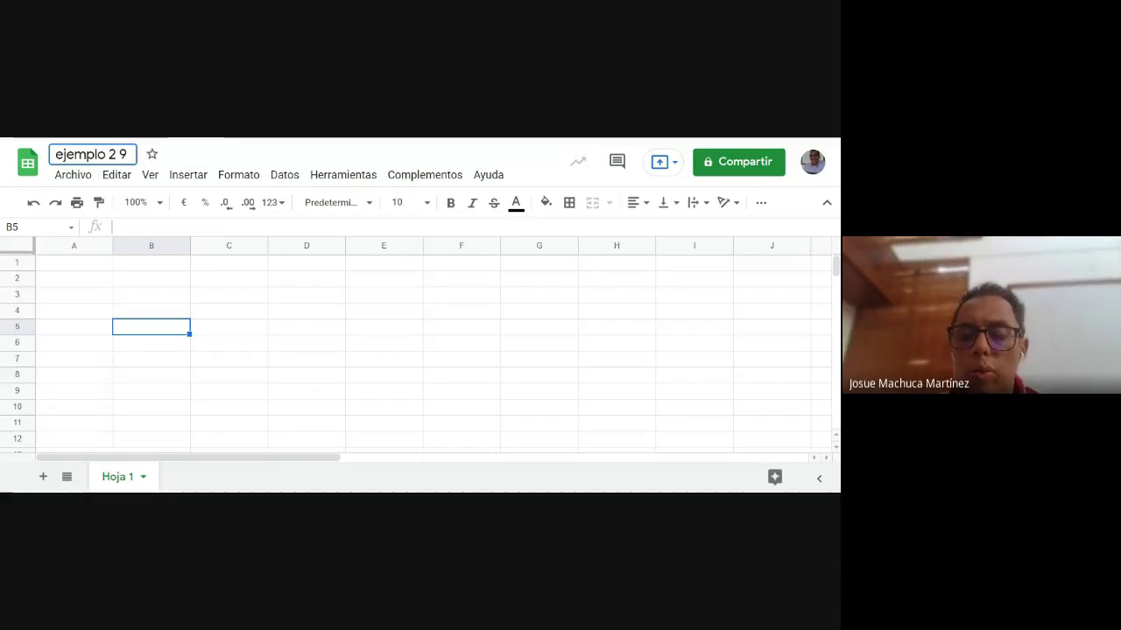
text(B)
key(Return)
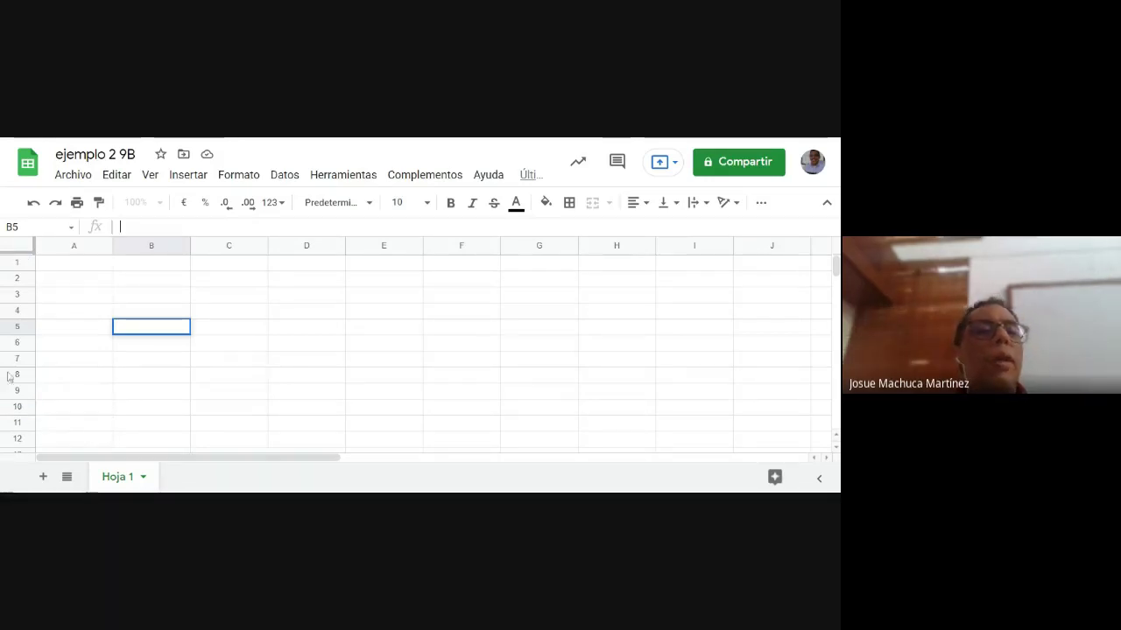
- Highlight whole columns C, E and F and whole rows 1, 2 and 5 to examine the sheet's layout
click(220, 249)
click(375, 246)
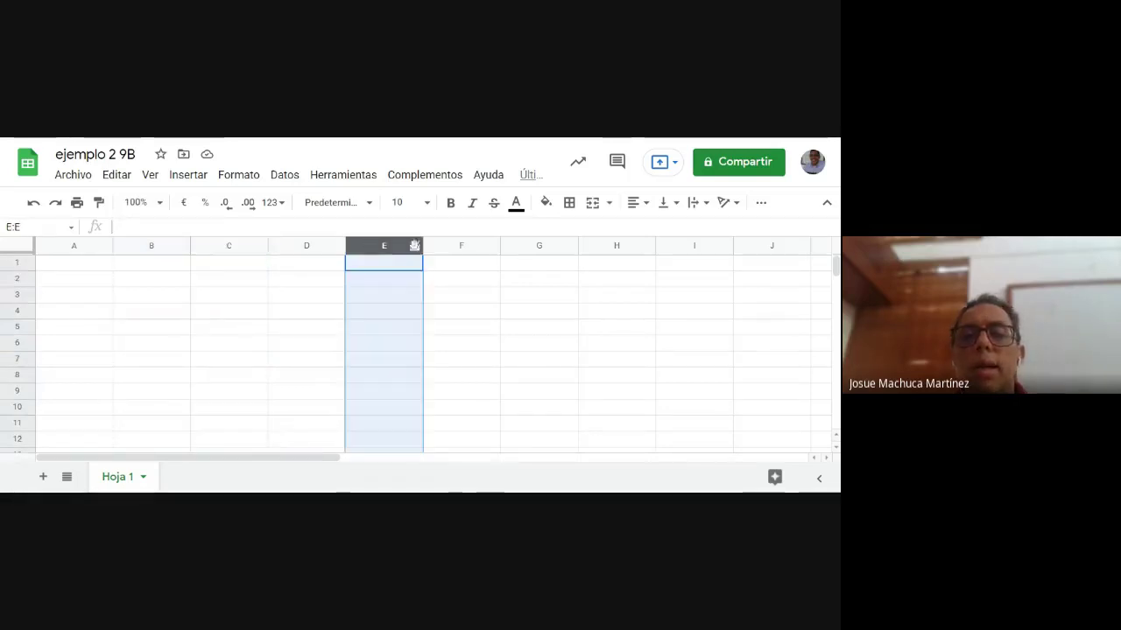
click(457, 246)
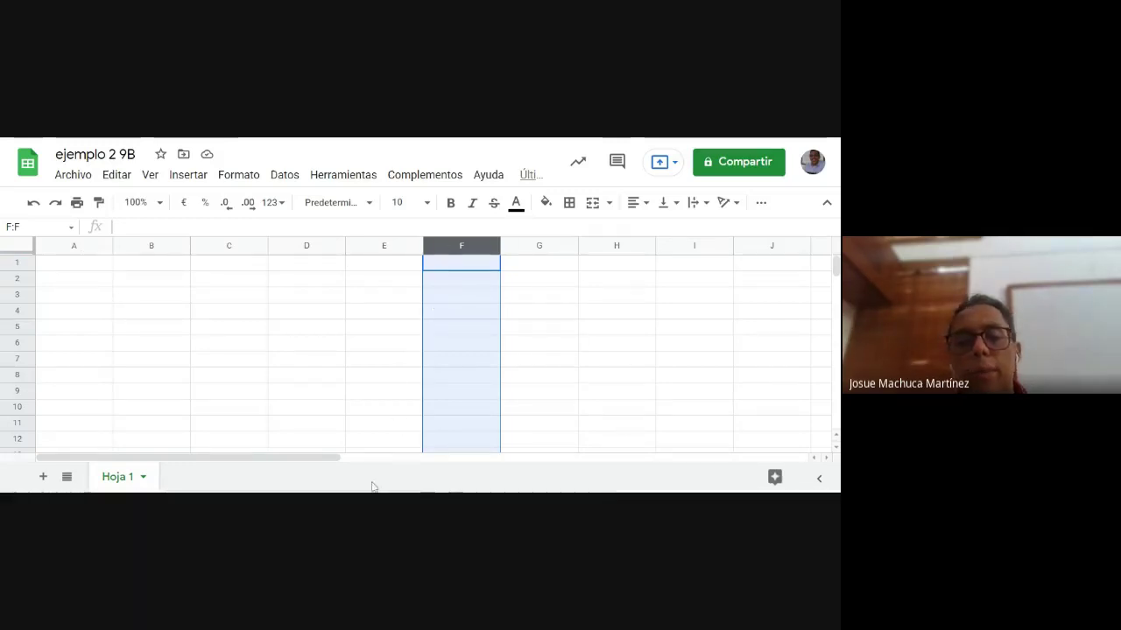
drag(328, 464, 233, 463)
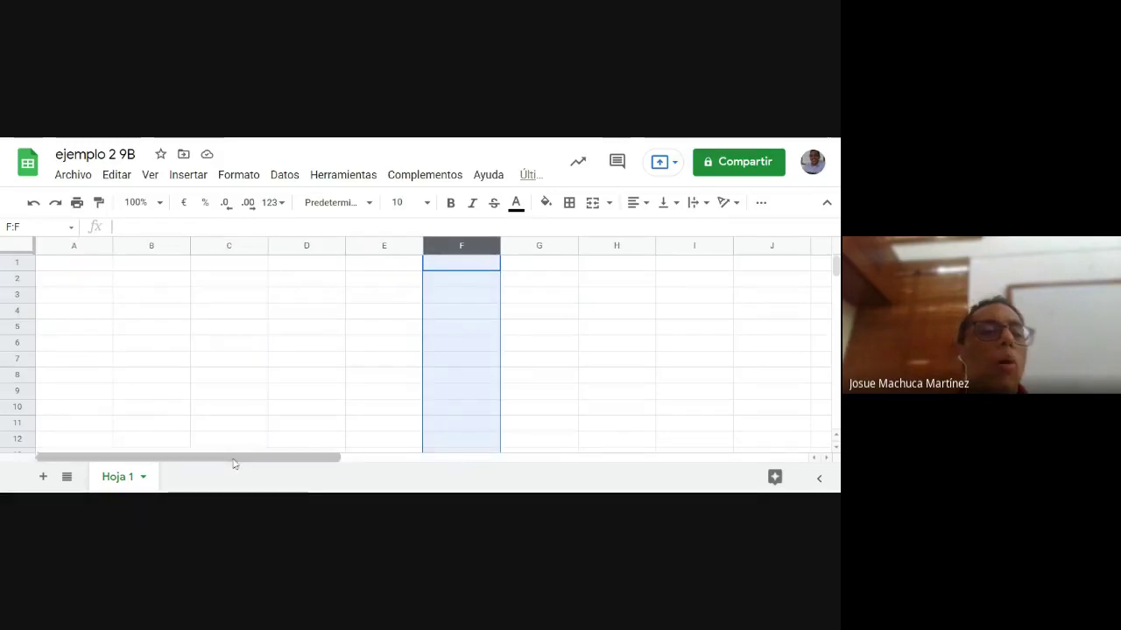
click(28, 264)
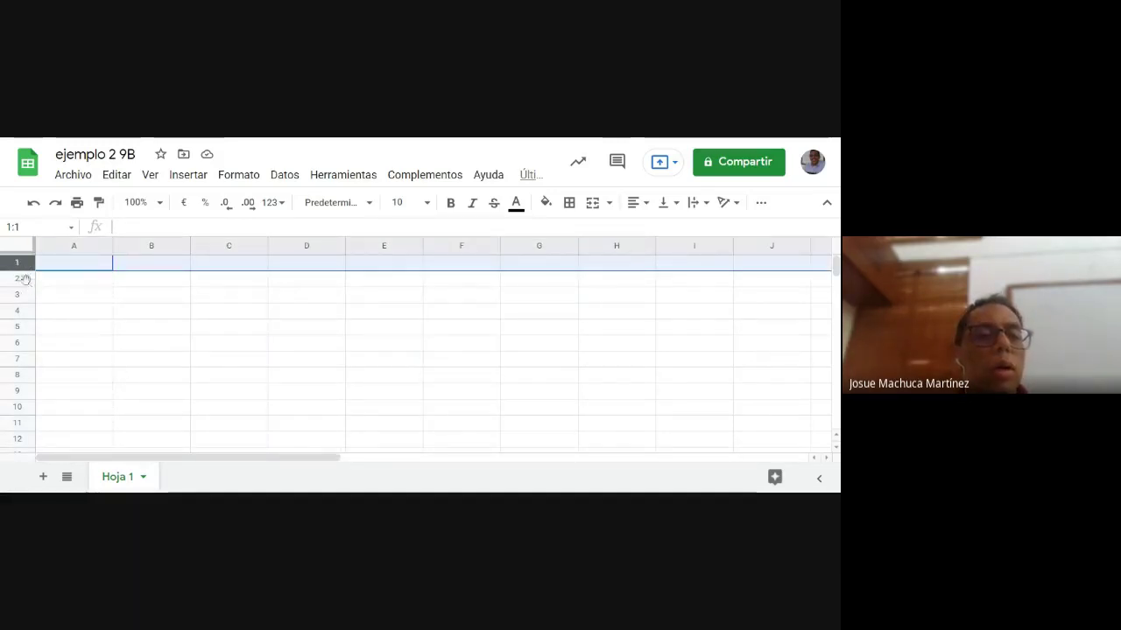
click(27, 279)
click(16, 326)
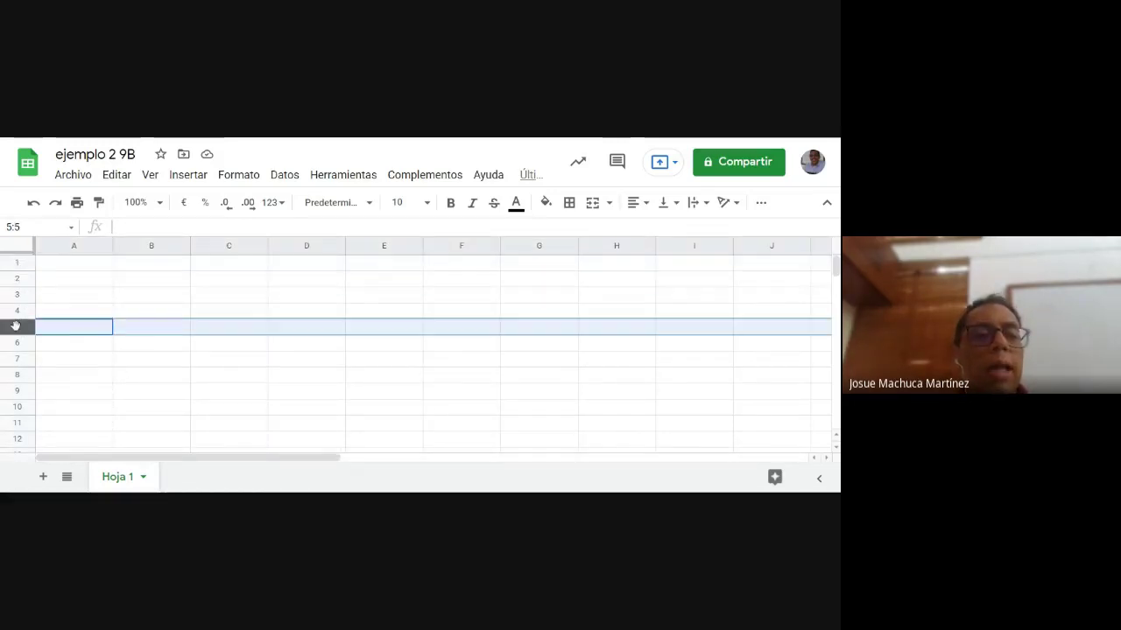
- Examine how column letters and row numbers form cell addresses, using column C, row 5 and cells C5, E5, F2 and B4
click(247, 332)
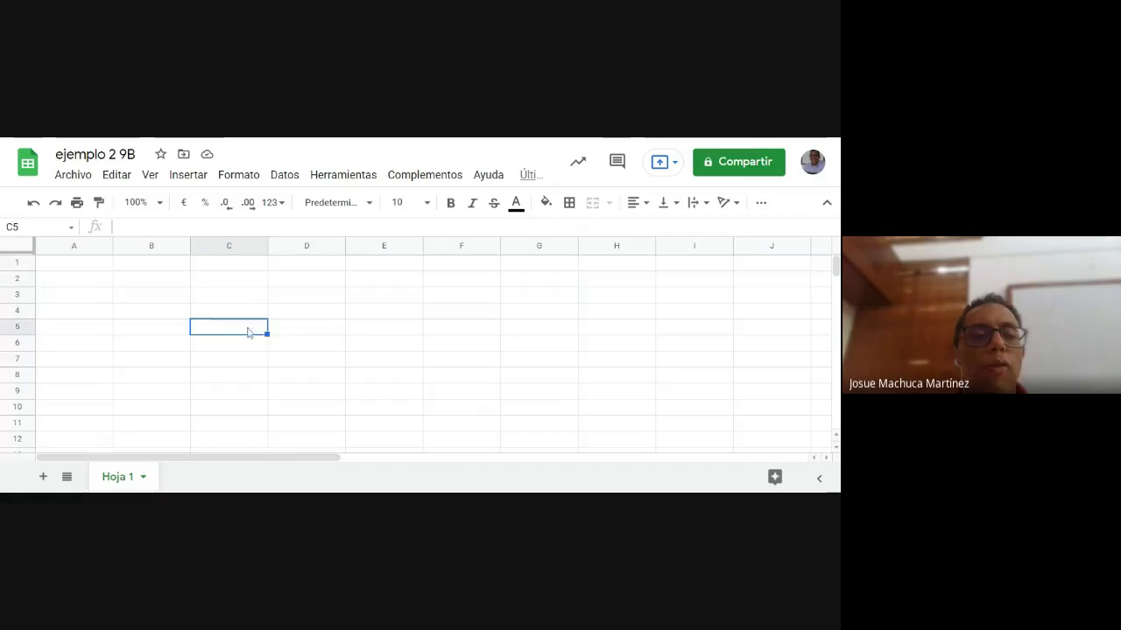
click(16, 327)
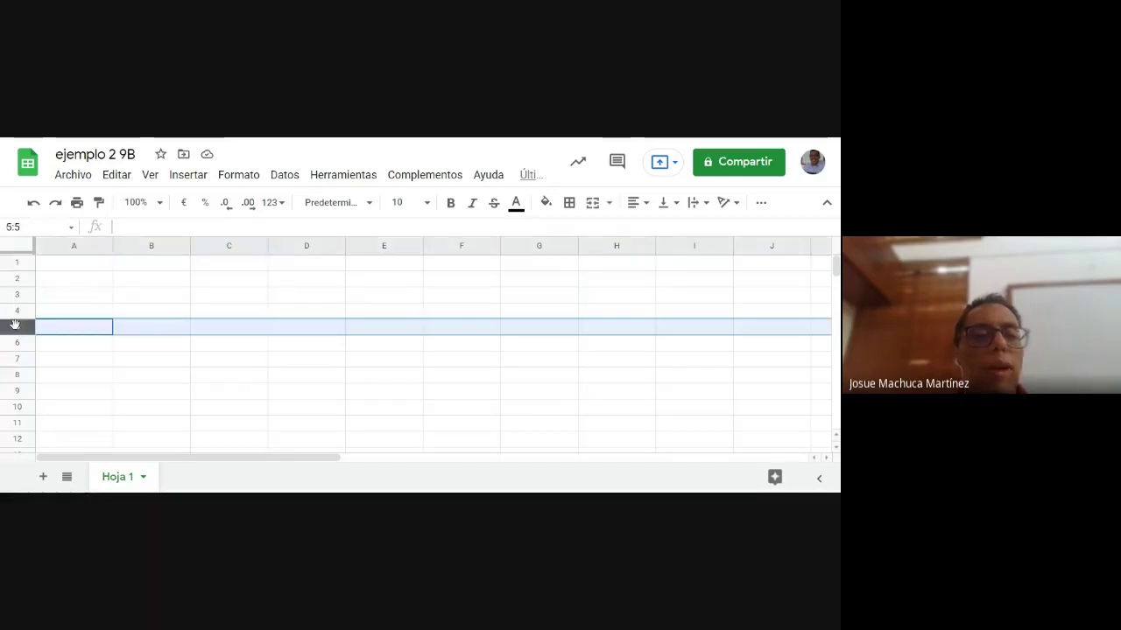
click(222, 245)
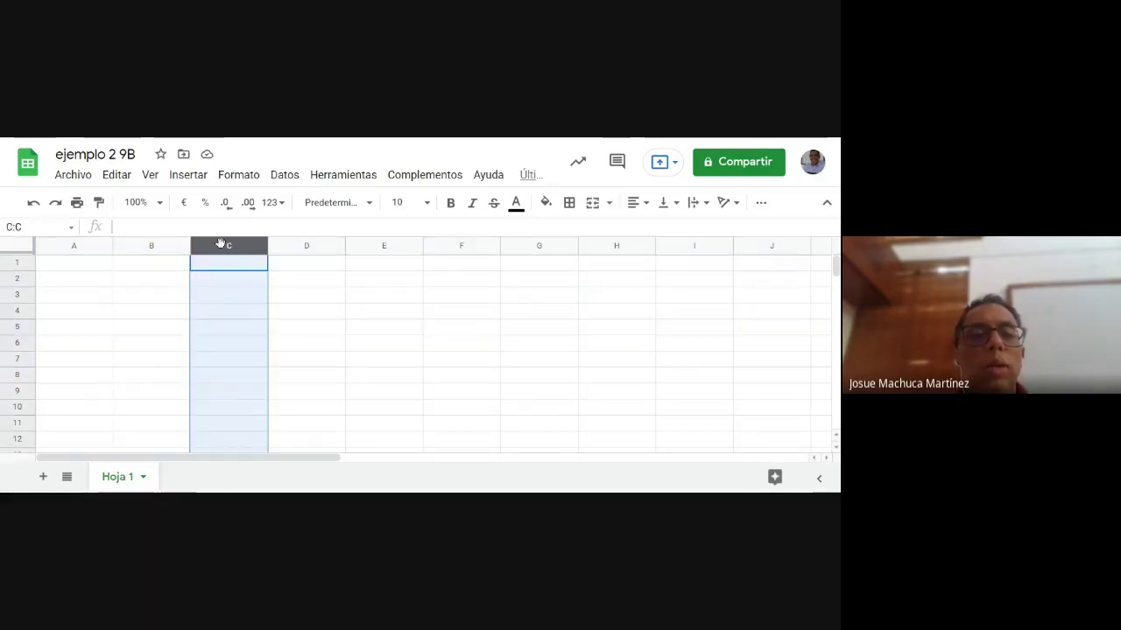
click(232, 330)
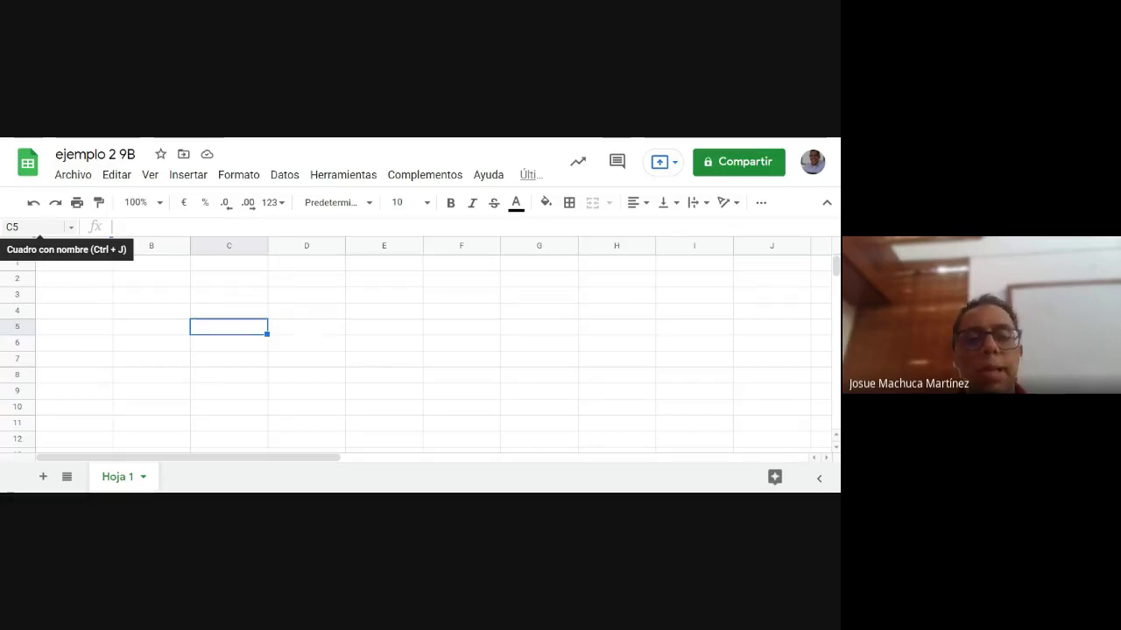
click(376, 329)
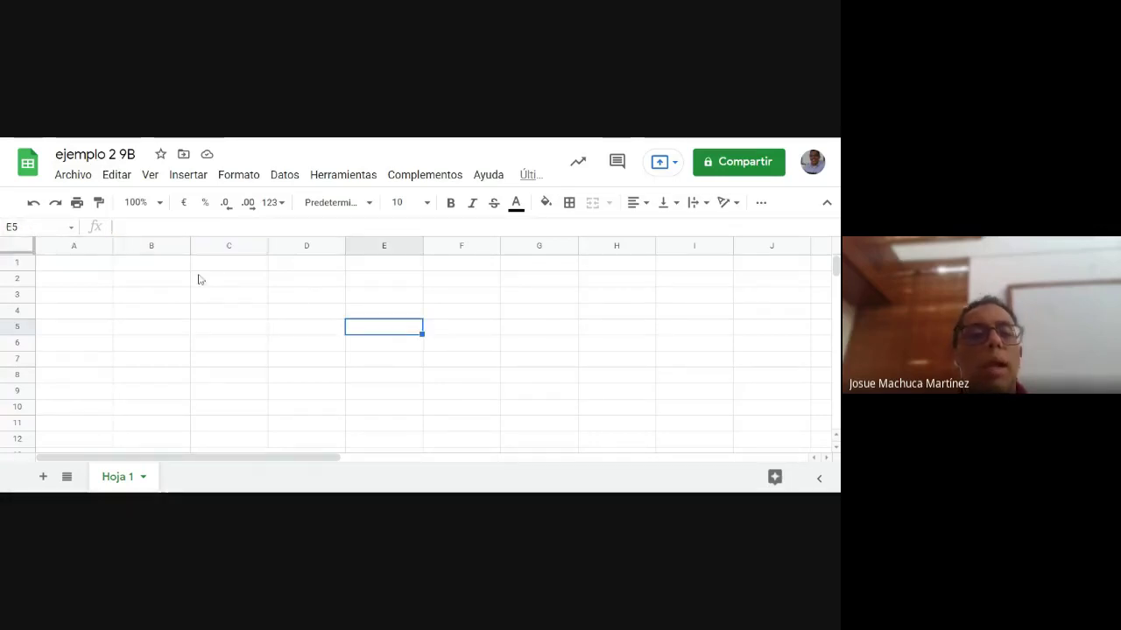
click(470, 280)
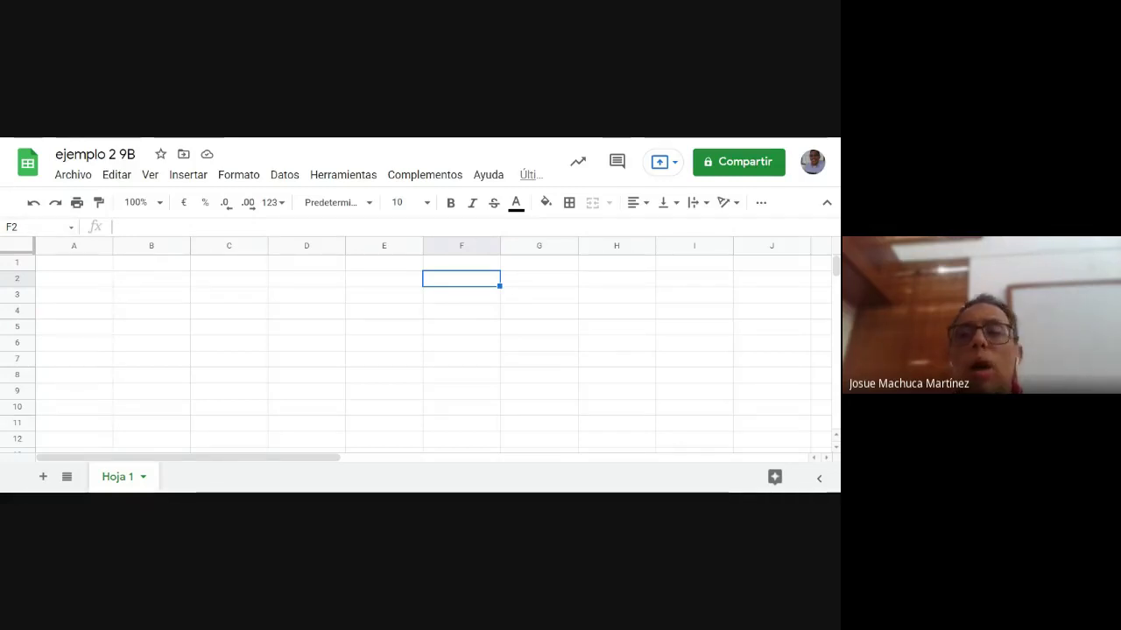
click(162, 310)
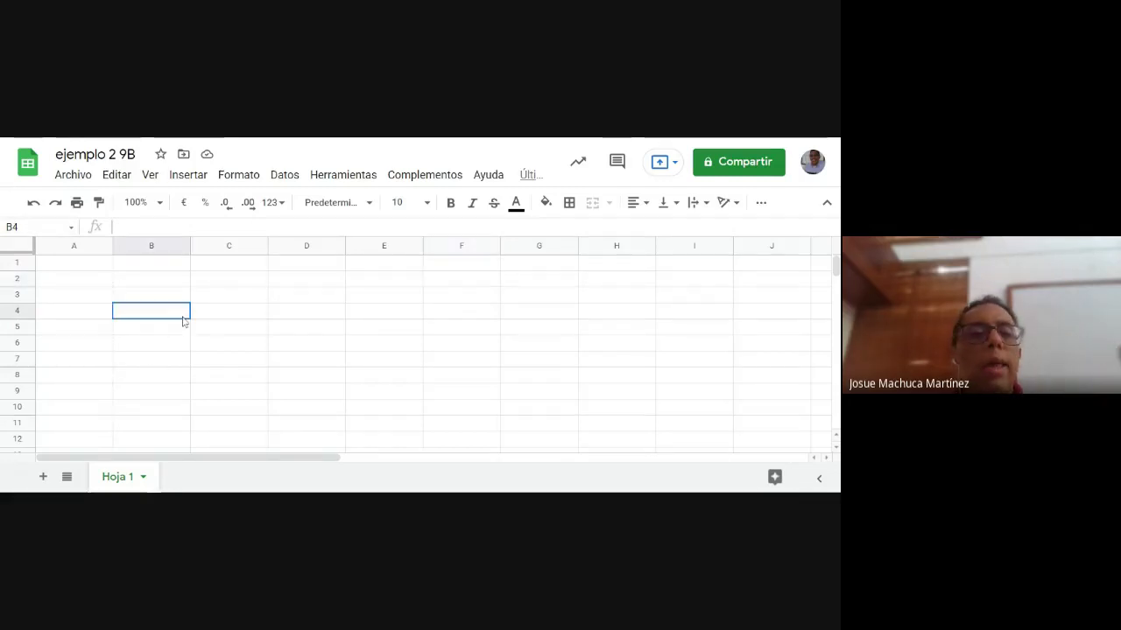
- Enter "Dia 1" in cell B2 of the spreadsheet
click(155, 280)
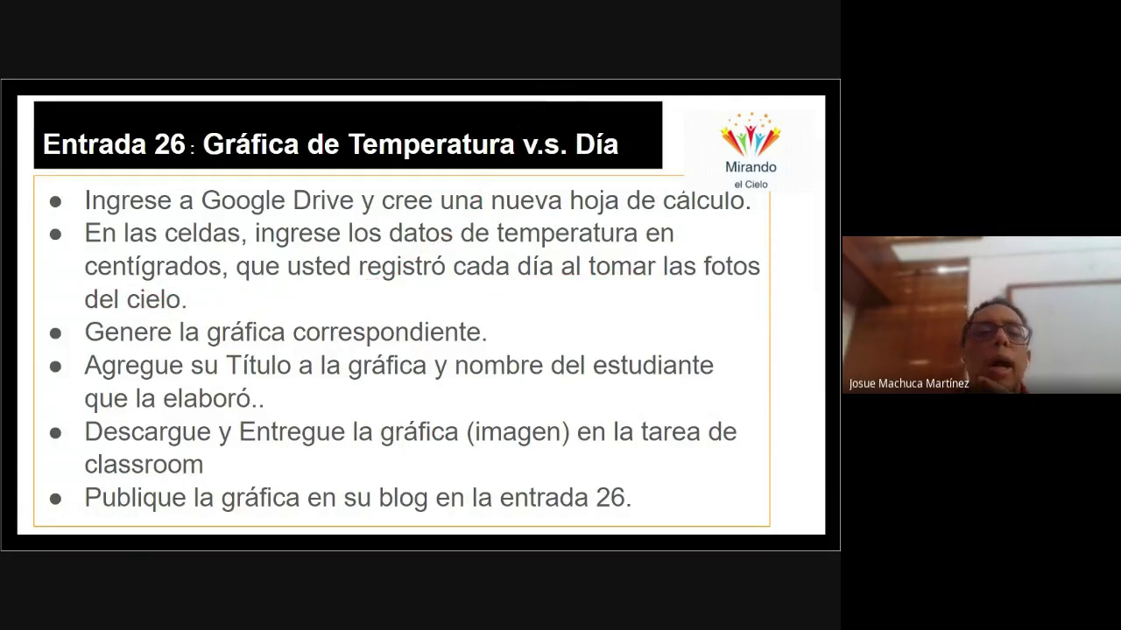
key(alt+Tab)
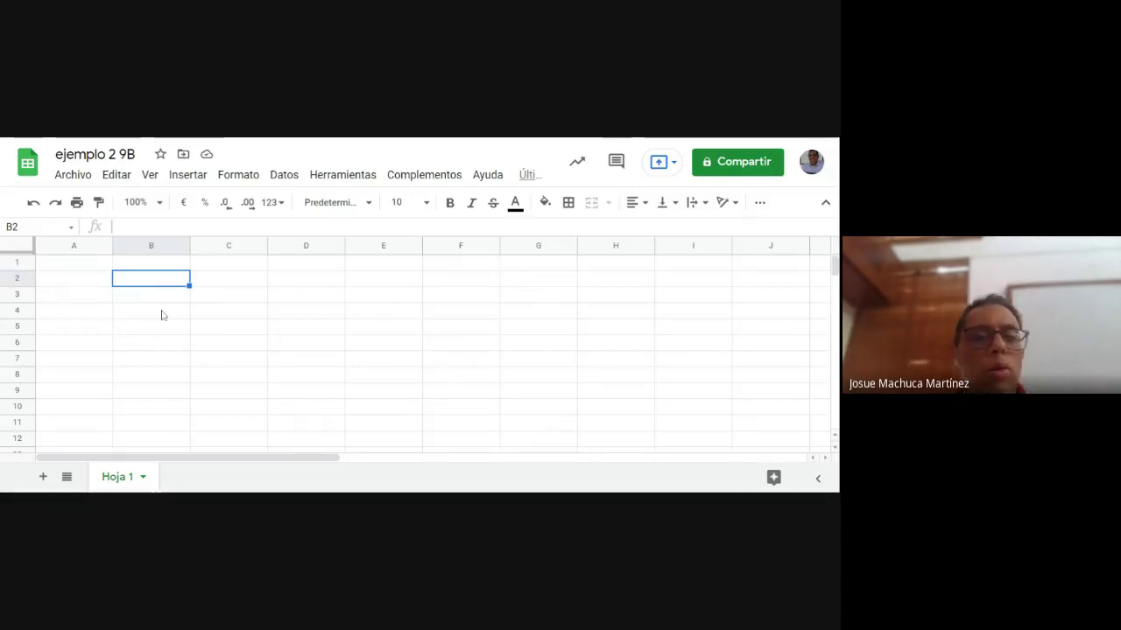
text(Di)
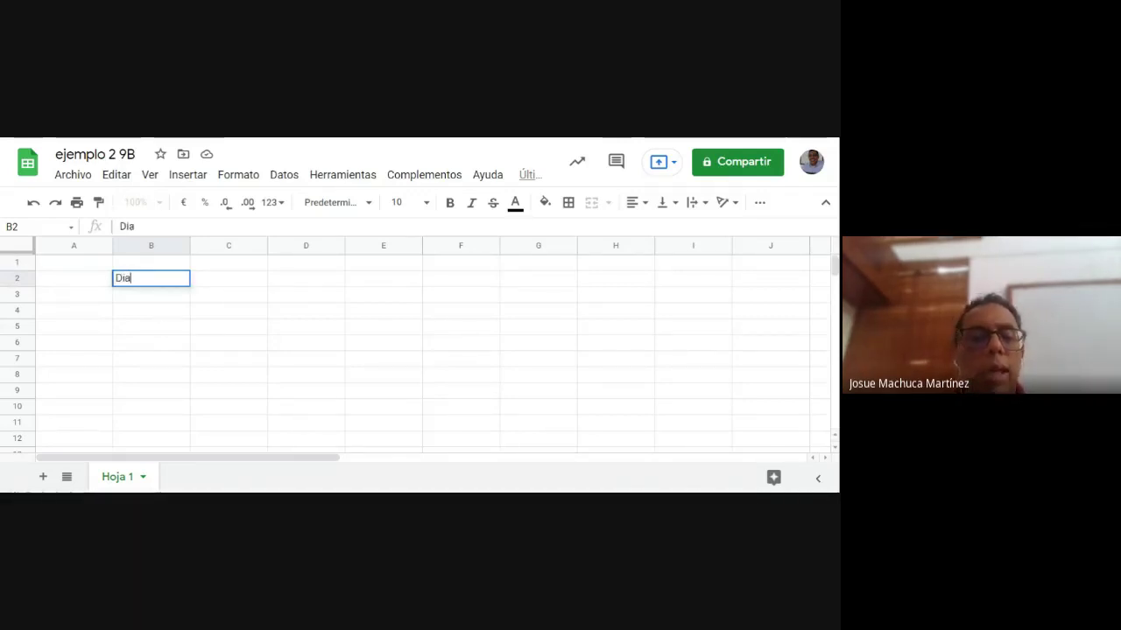
text(a )
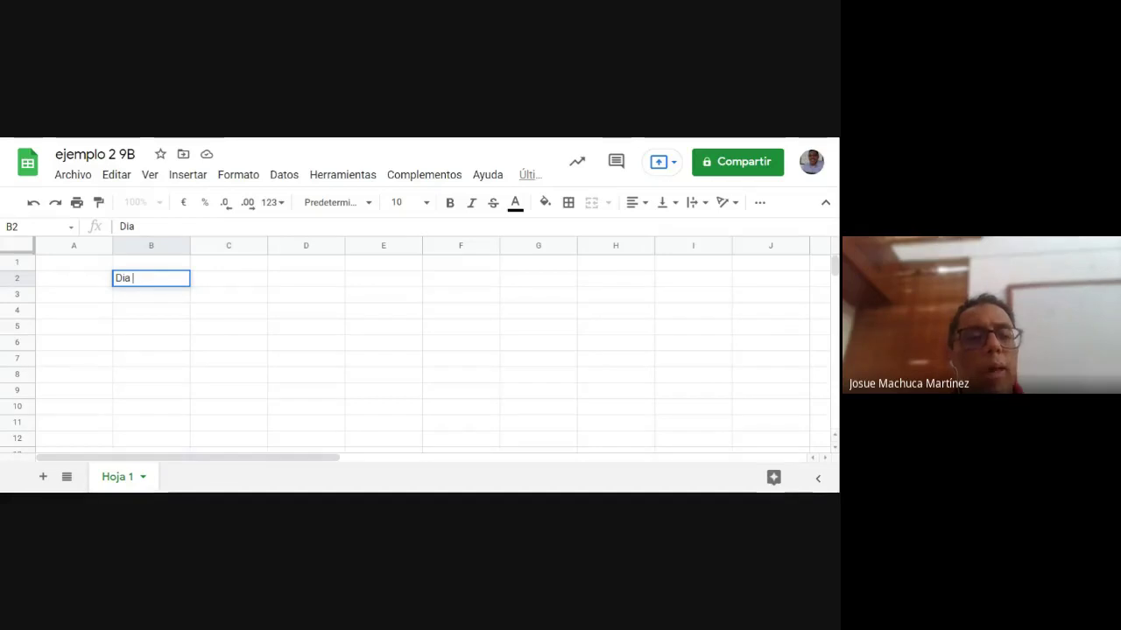
text(1)
key(Return)
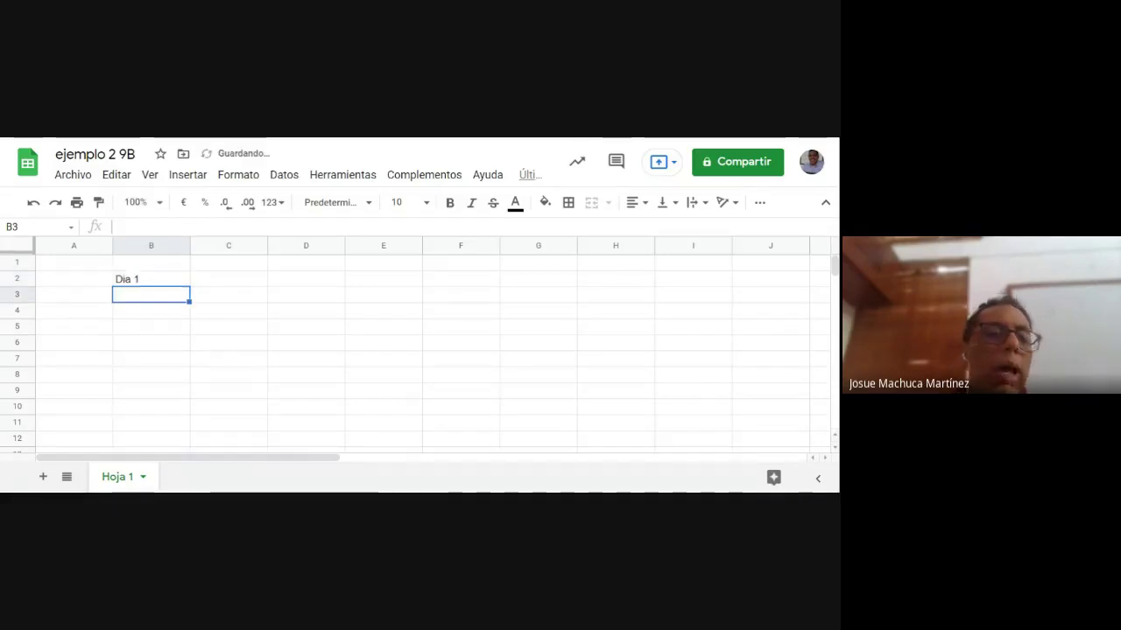
- Autofill the day label from cell B2 down to B3, producing "Dia 2", and reselect B2
click(92, 286)
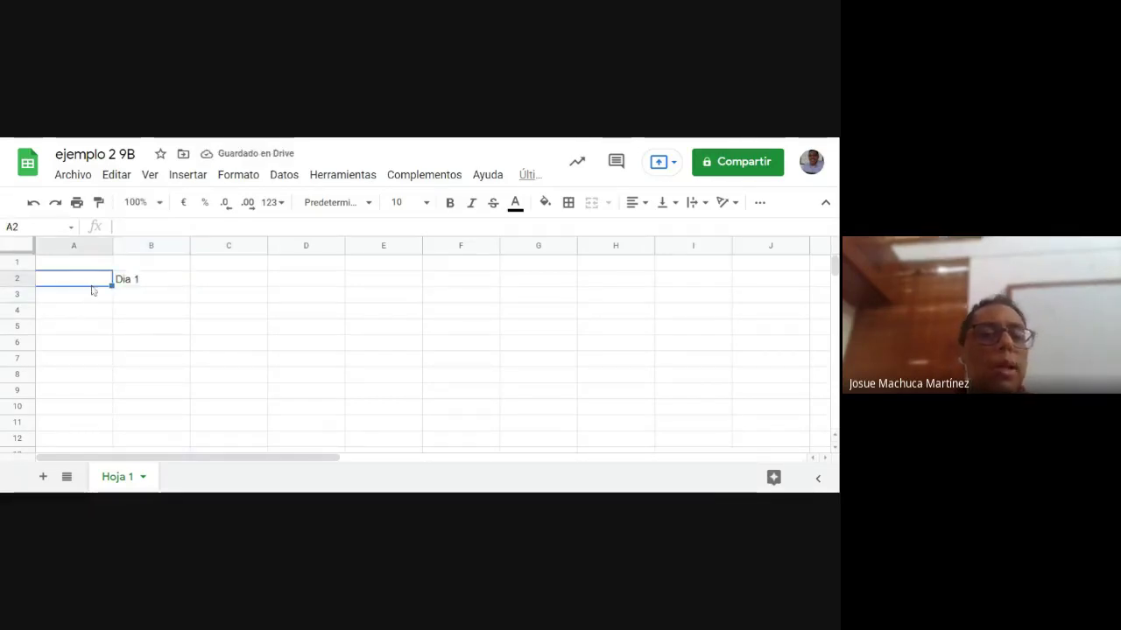
click(151, 287)
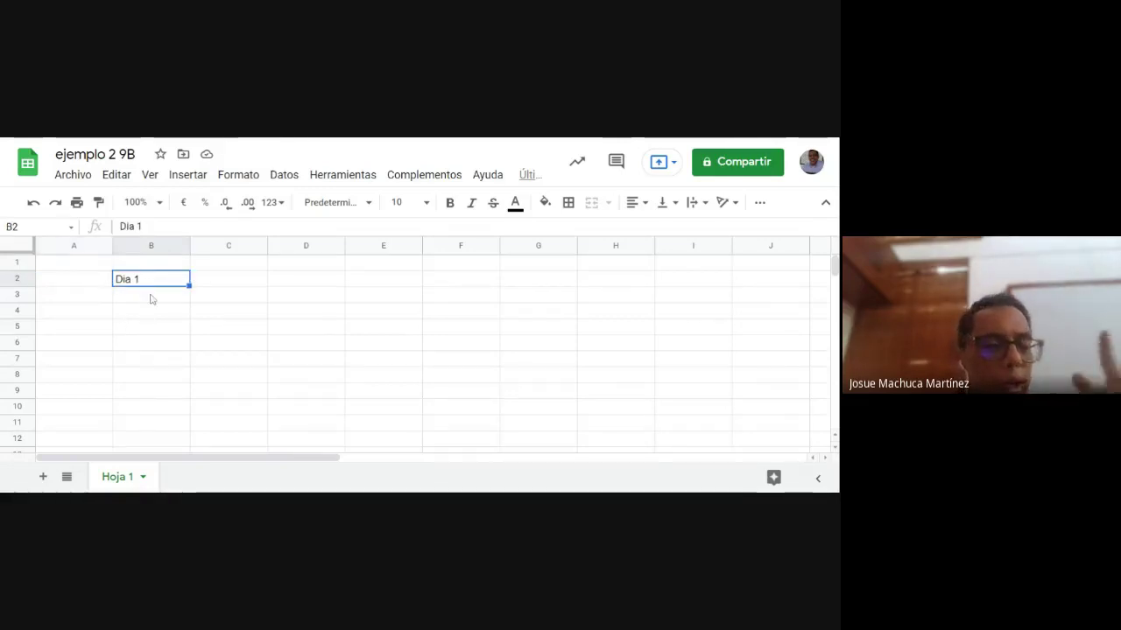
click(165, 300)
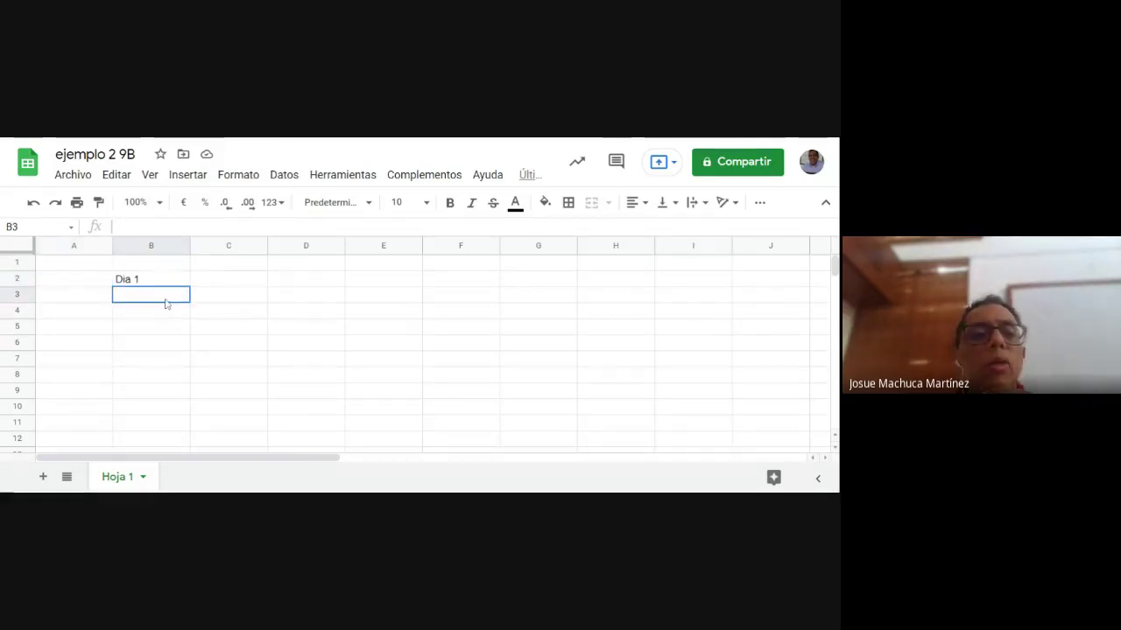
click(165, 283)
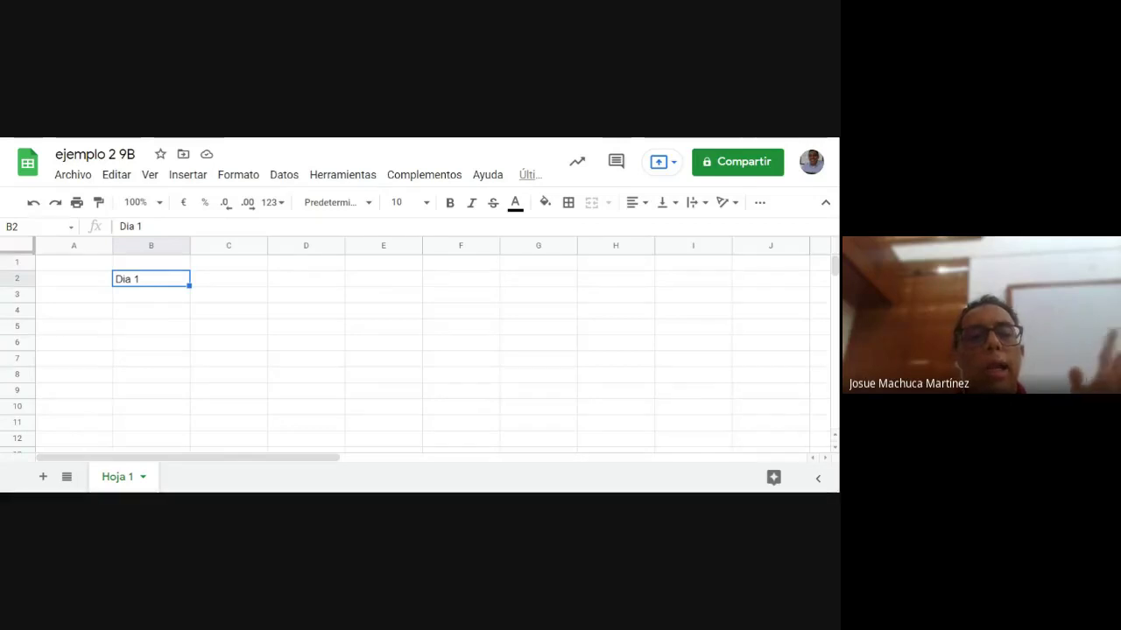
drag(189, 286, 189, 302)
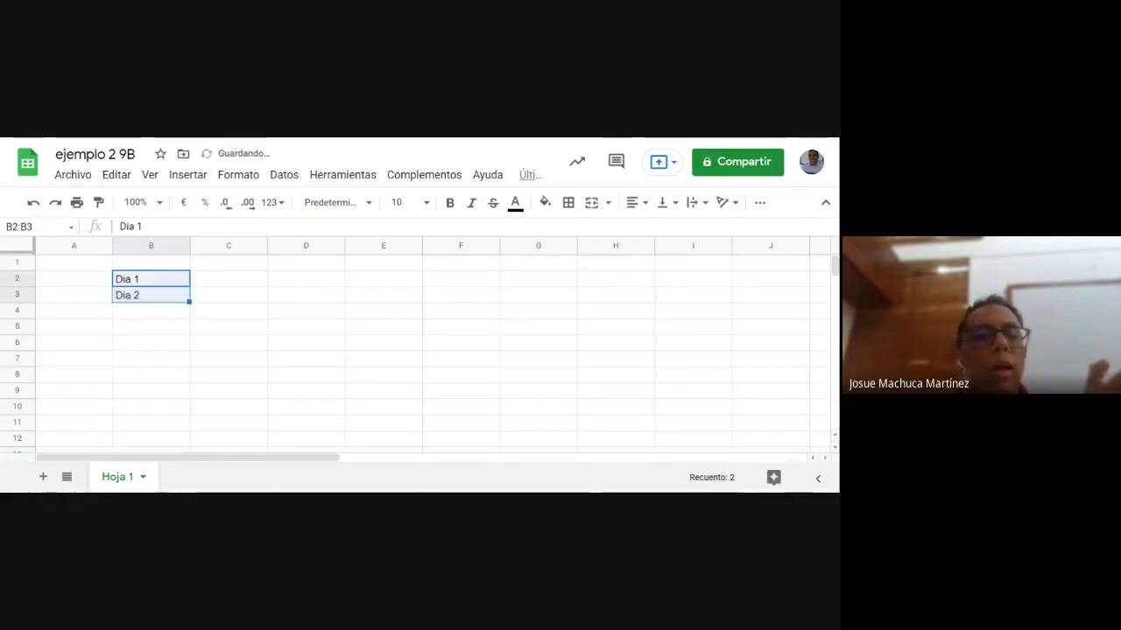
click(162, 282)
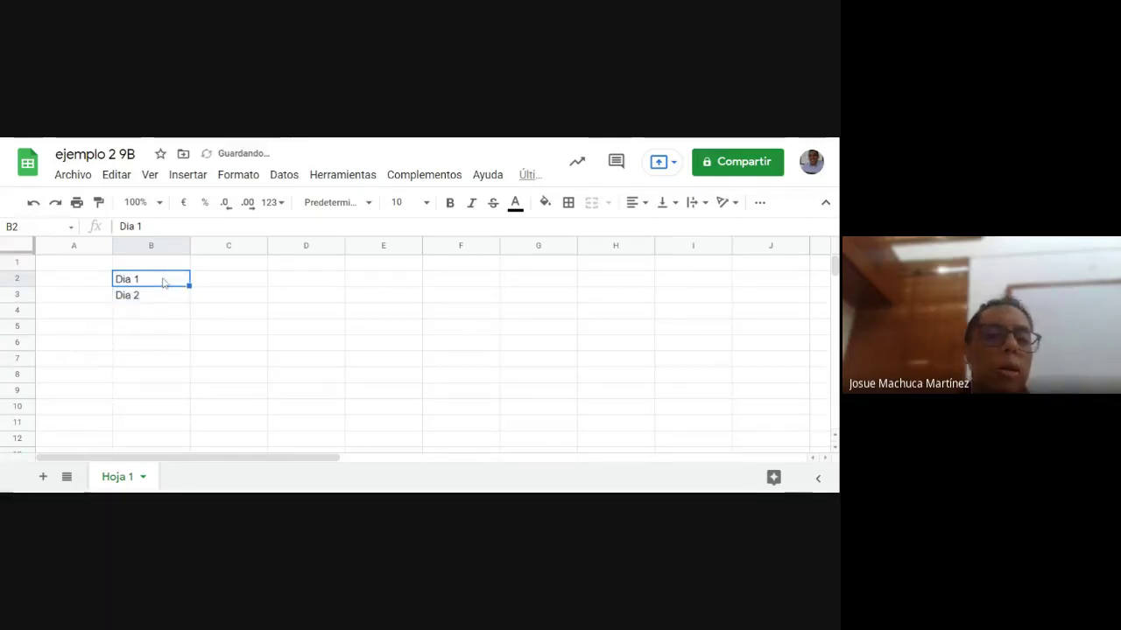
- Undo the autofill into cell B3 and reselect B2 containing "Dia 1"
key(ctrl+z)
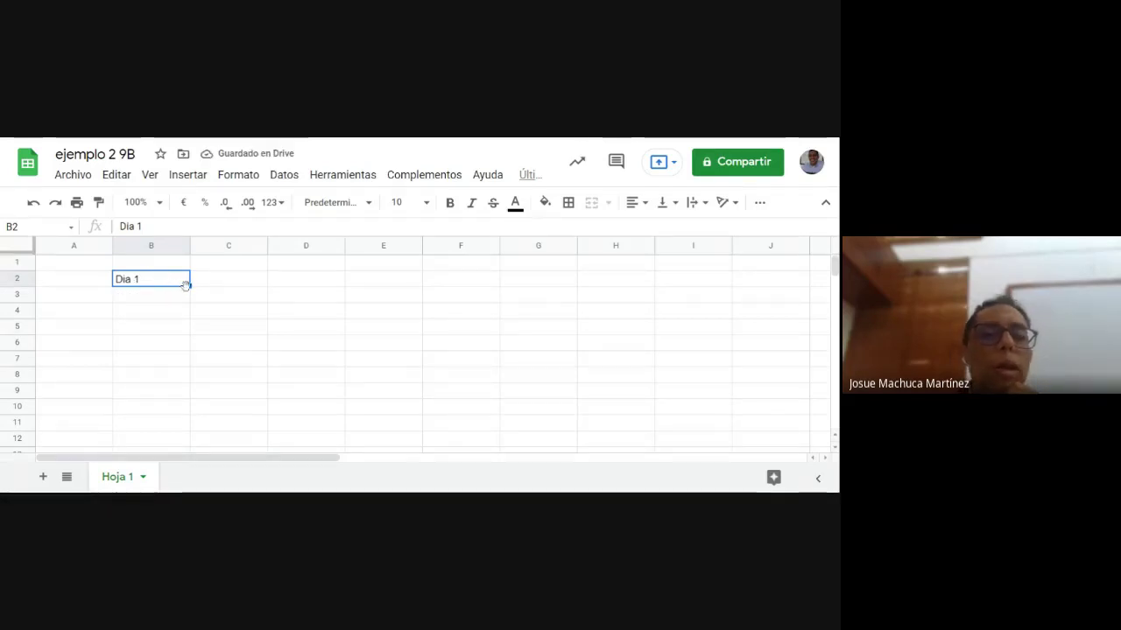
click(163, 300)
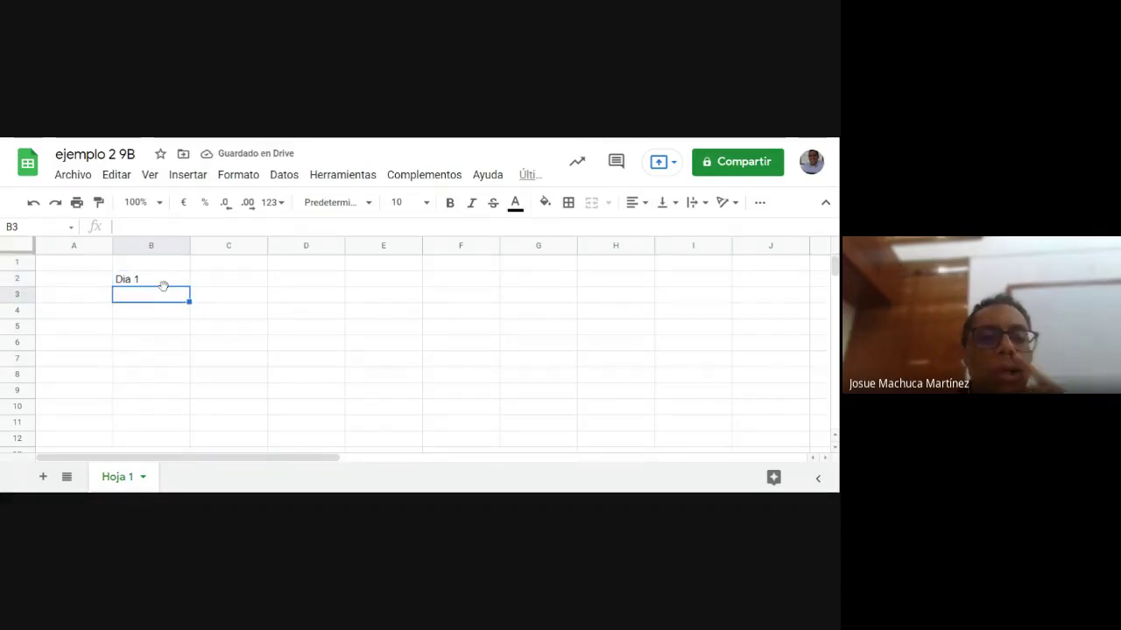
click(164, 283)
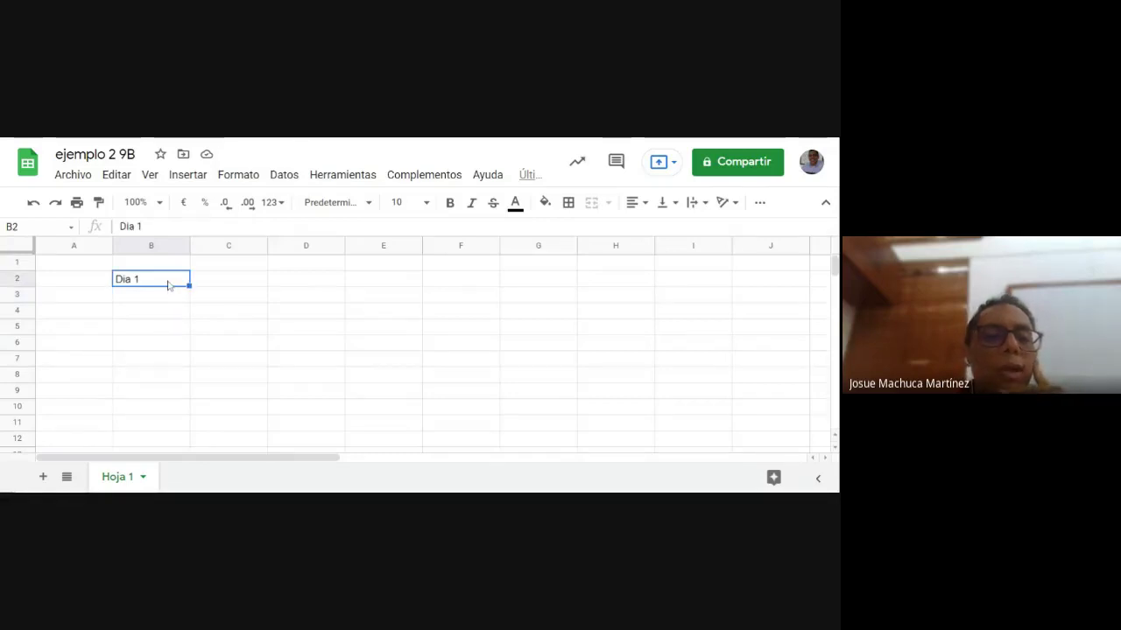
click(172, 300)
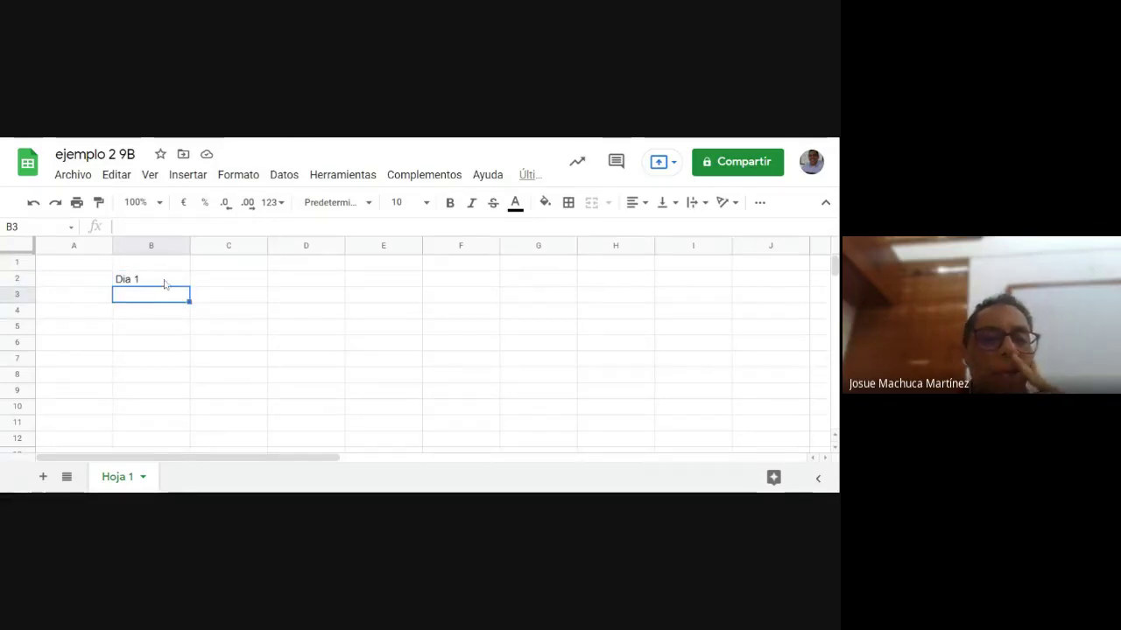
click(165, 283)
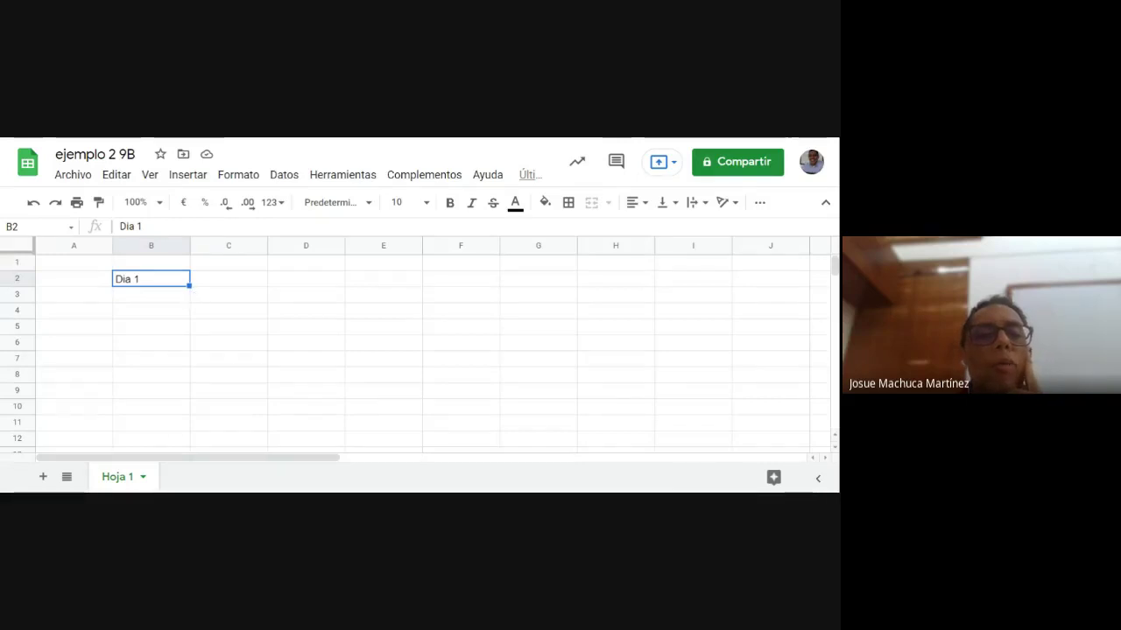
- Autofill the day labels from "Dia 1" in cell B2 down to "Dia 20" in cell B21
drag(189, 286, 185, 442)
scroll(215, 396, up, 1)
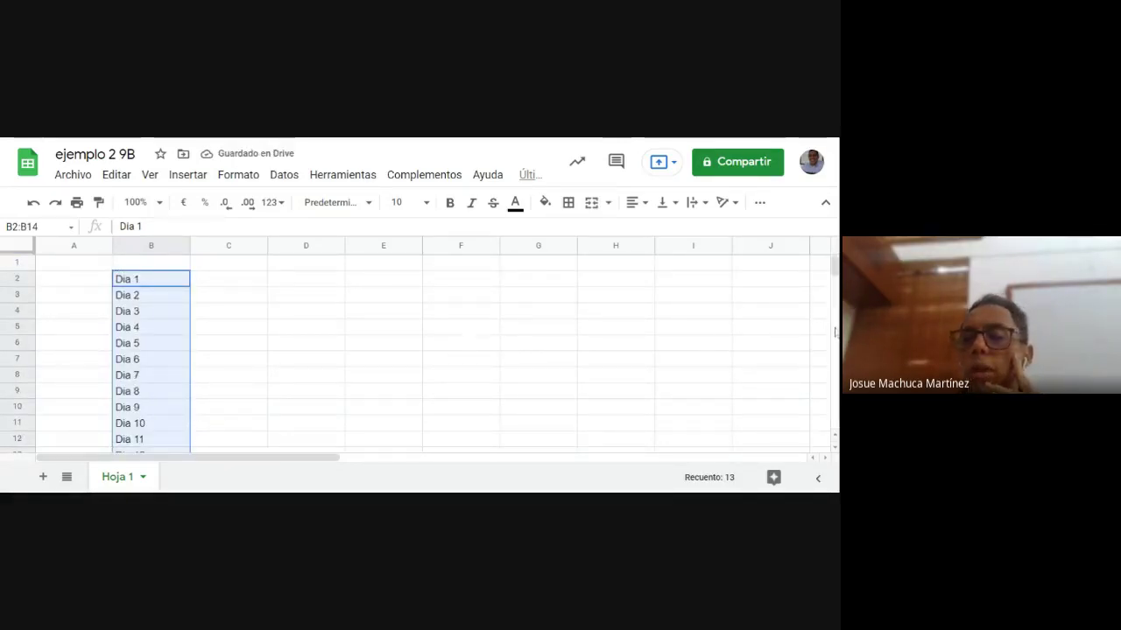
click(834, 446)
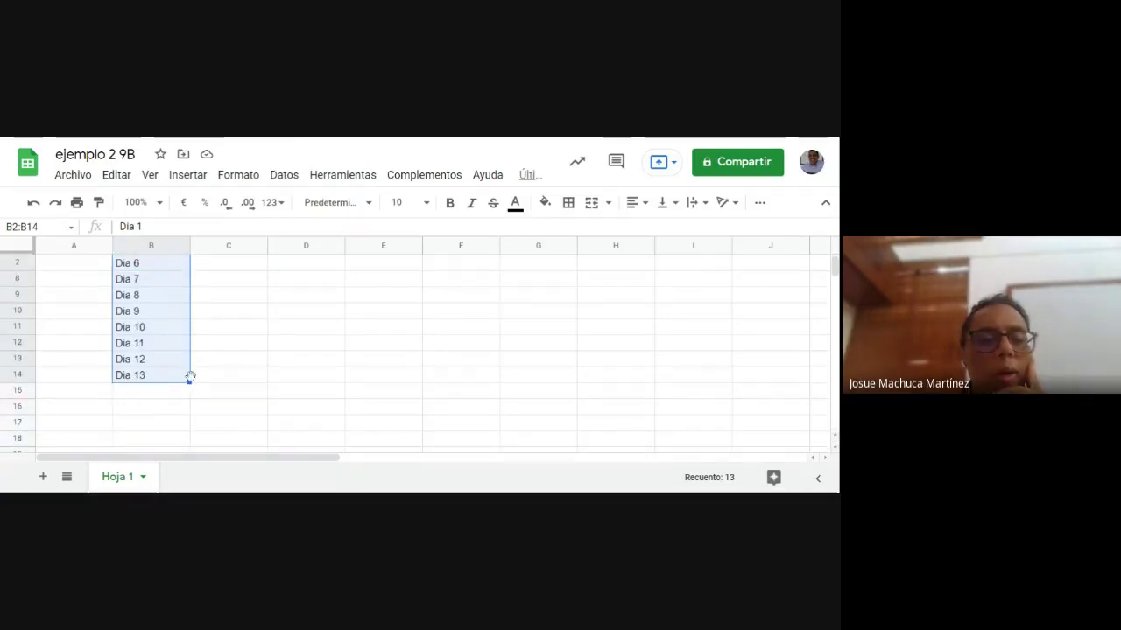
drag(189, 382, 225, 408)
click(260, 377)
scroll(263, 382, down, 3)
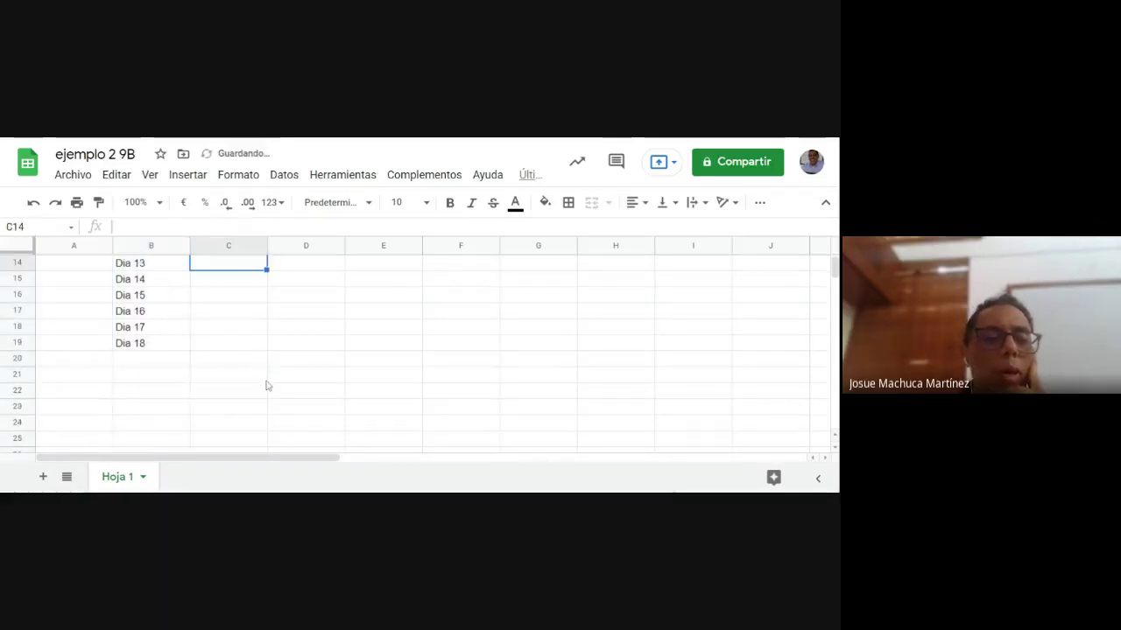
drag(168, 334, 197, 376)
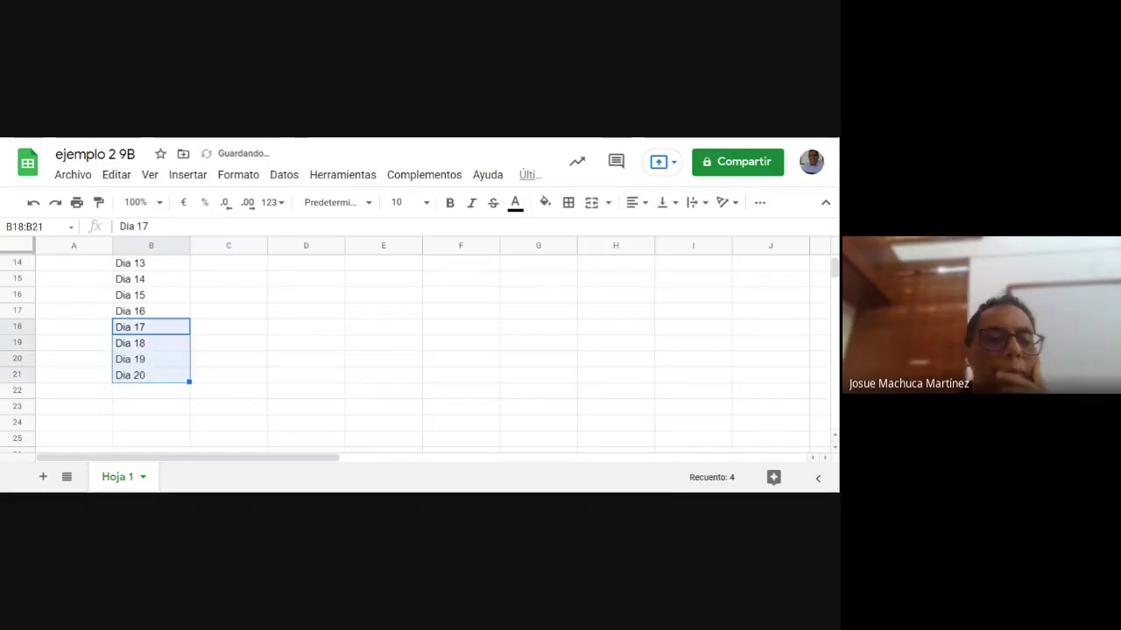
click(262, 363)
click(170, 375)
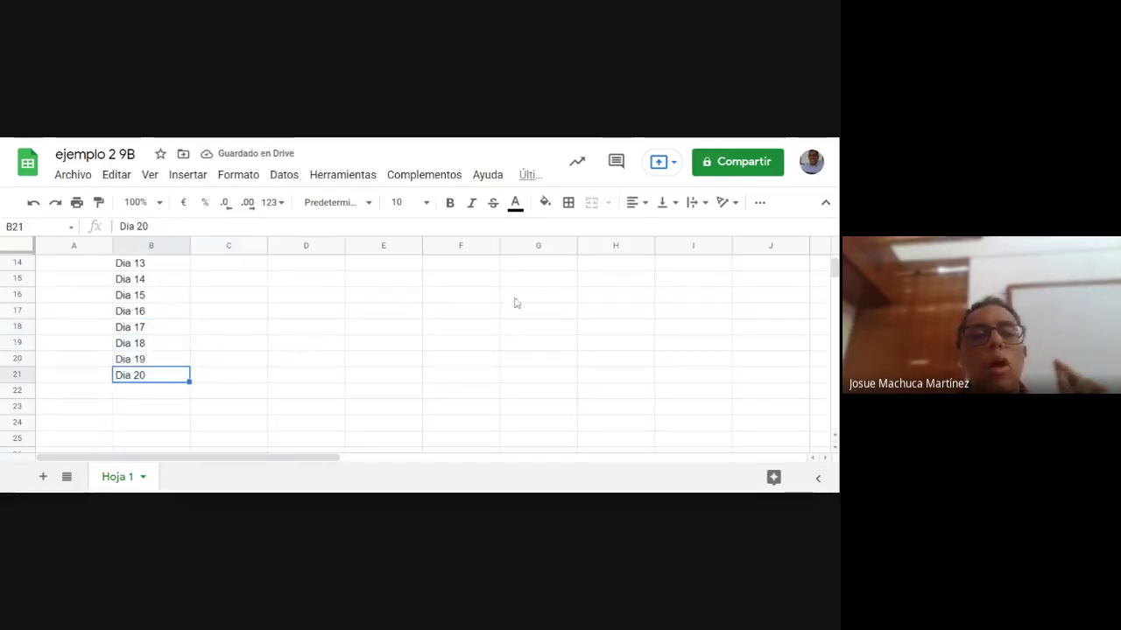
- Fill cells C2:C21 with the temperatures 23,3, 25,4, 27 and 18, repeating the sequence alongside all the day labels
drag(834, 270, 835, 263)
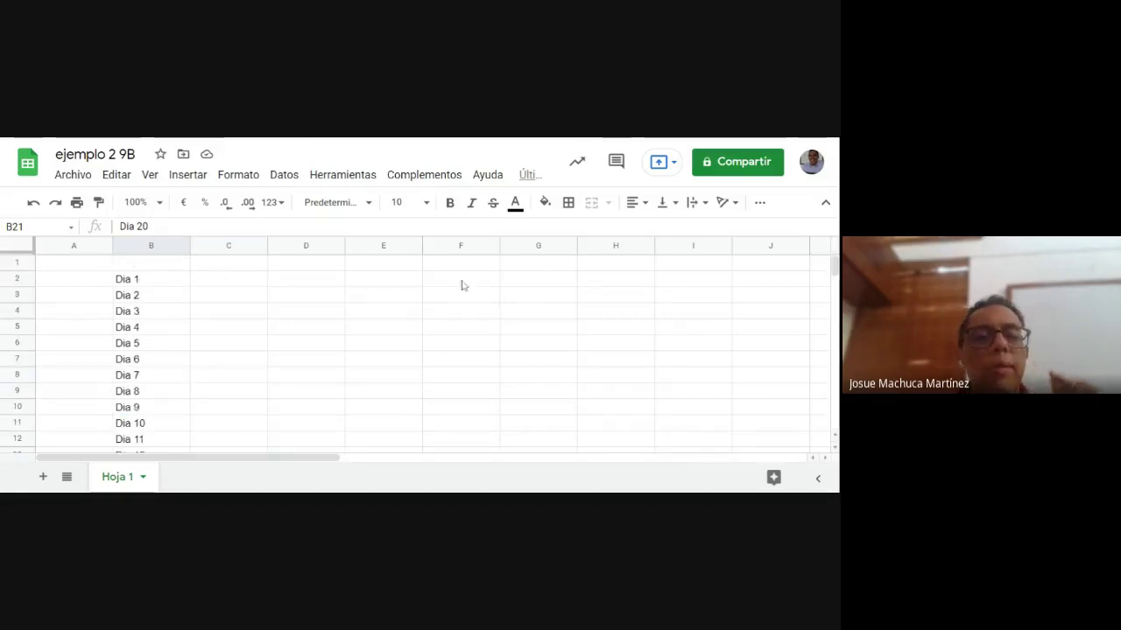
click(215, 283)
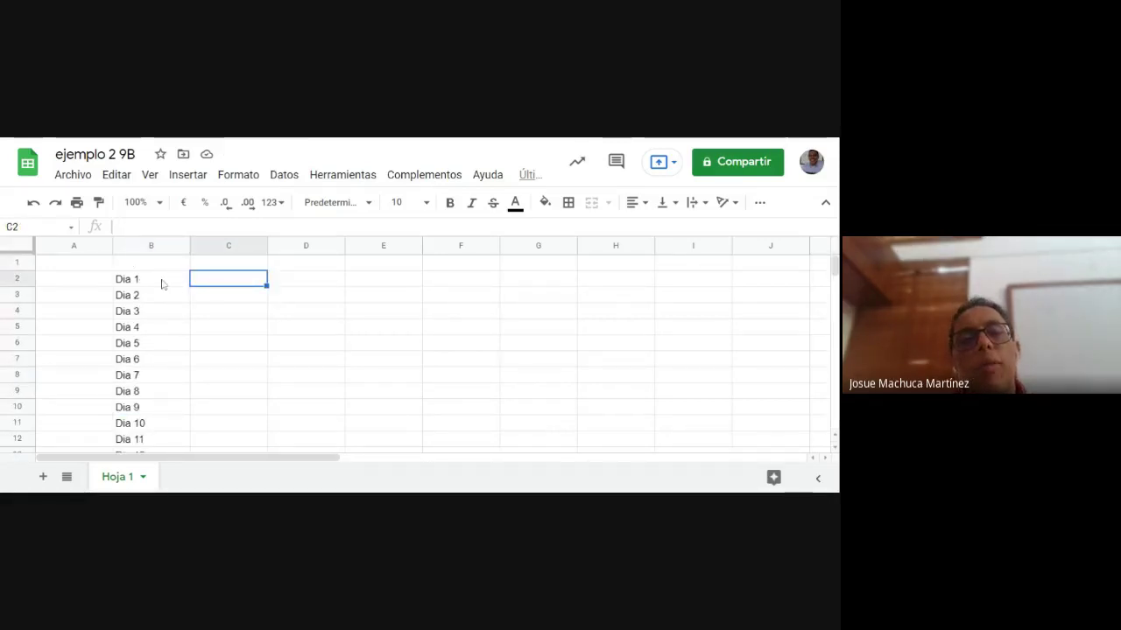
click(163, 283)
click(225, 285)
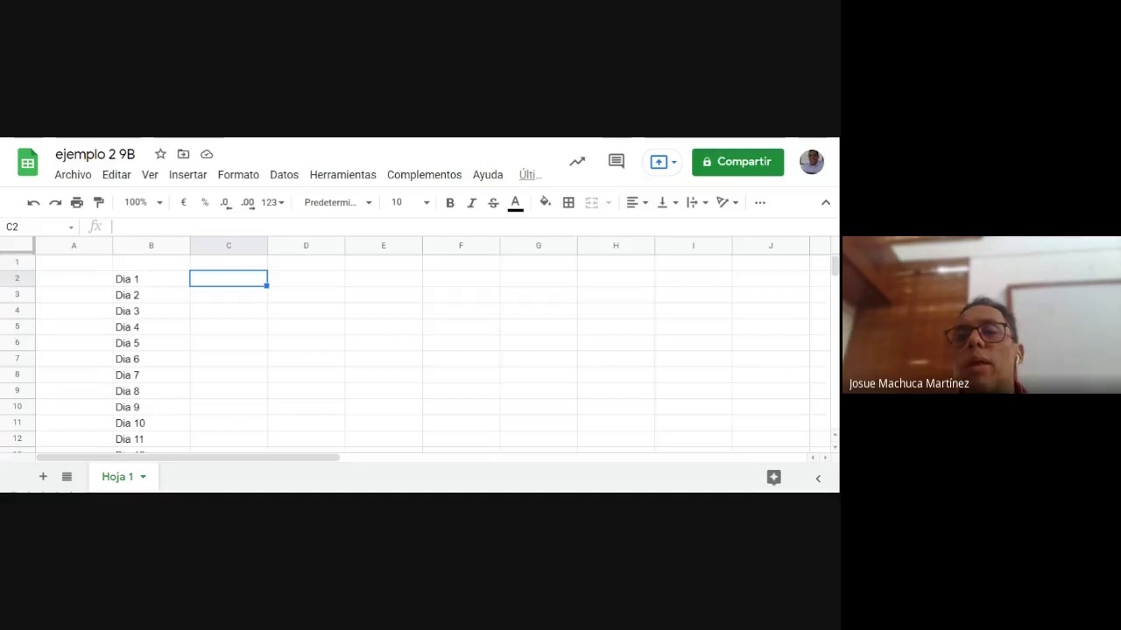
text(23,3 25,4 27 18 23,3 25,4 27 18 23,3 25,4 27 18 23,3 25,4 27 18 23,3 25,4 27 18)
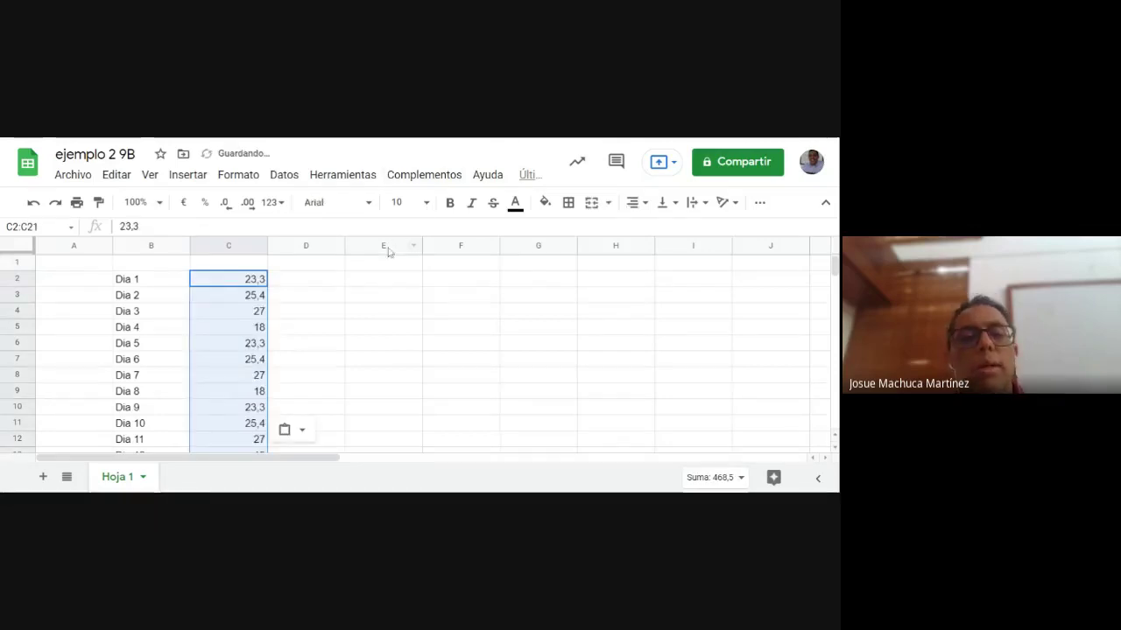
click(340, 330)
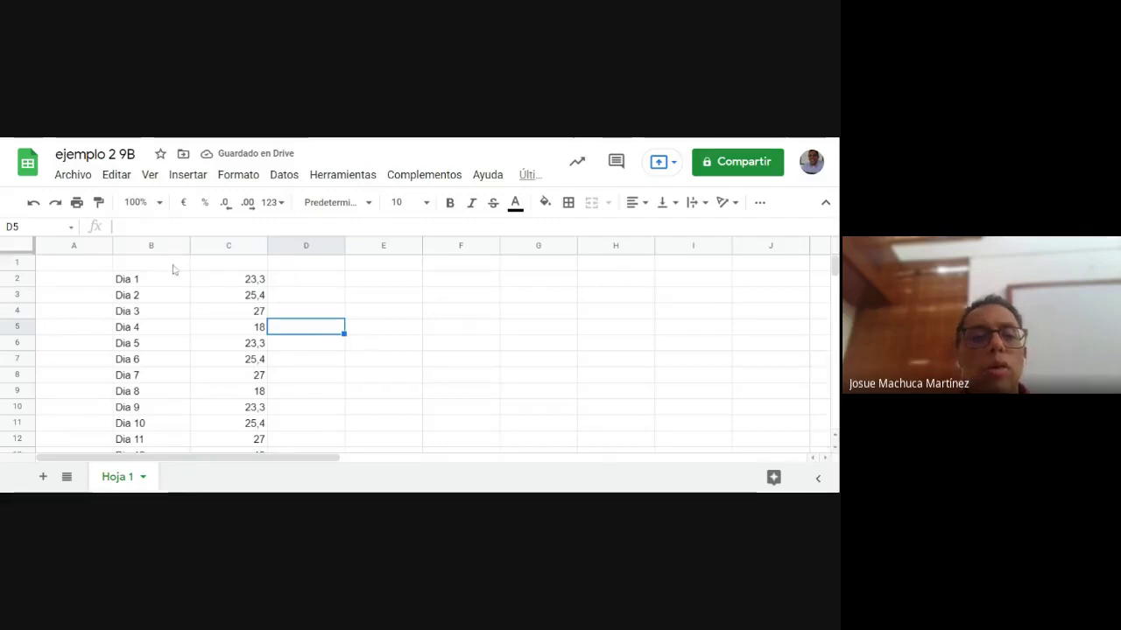
- Enter the heading "Grados Centigrados" in cell C1 above the temperatures
click(222, 266)
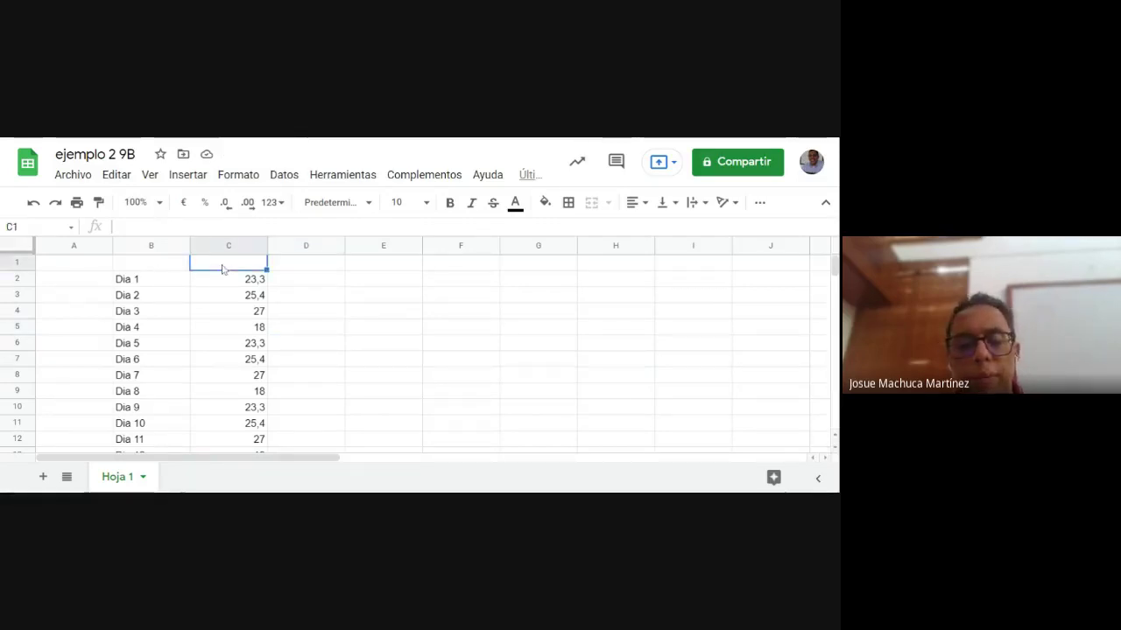
text(Grado)
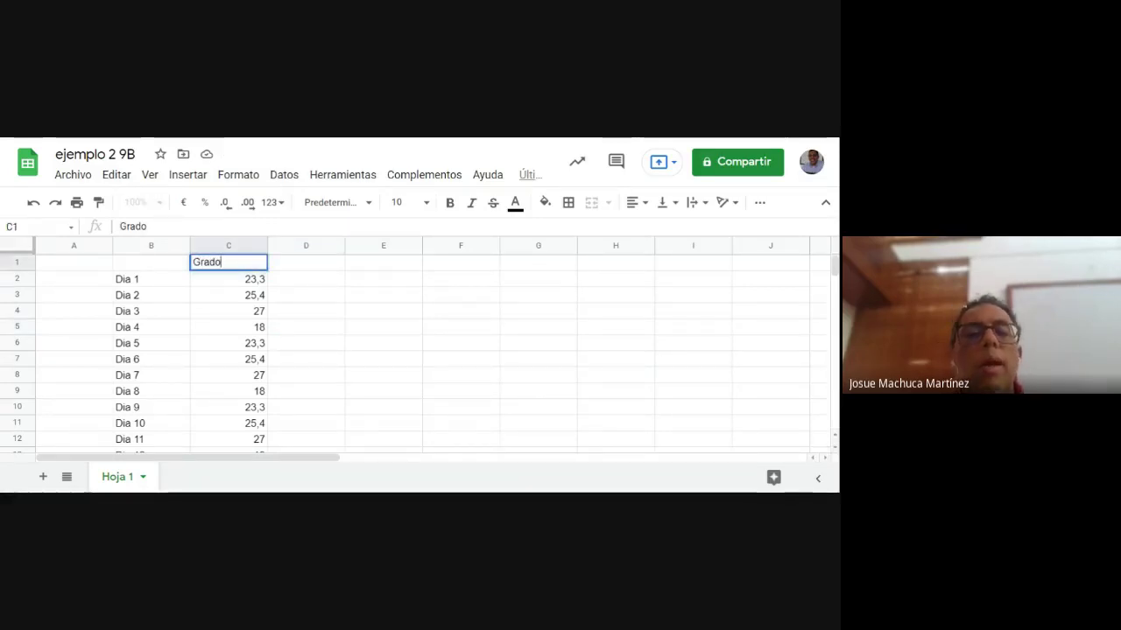
text(s C)
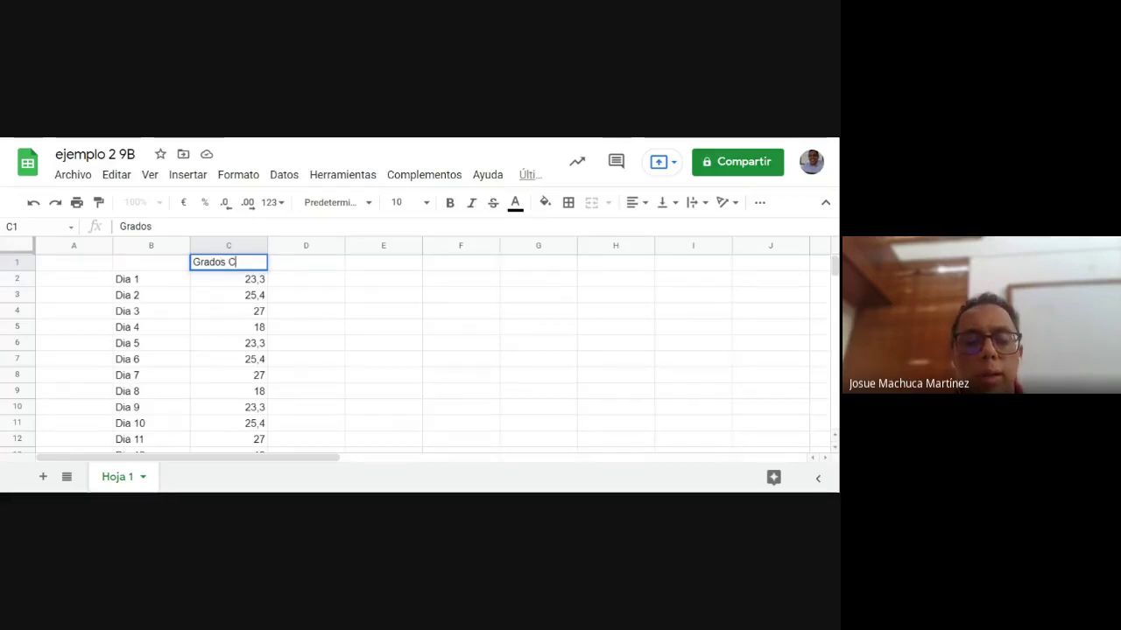
text(entigrados)
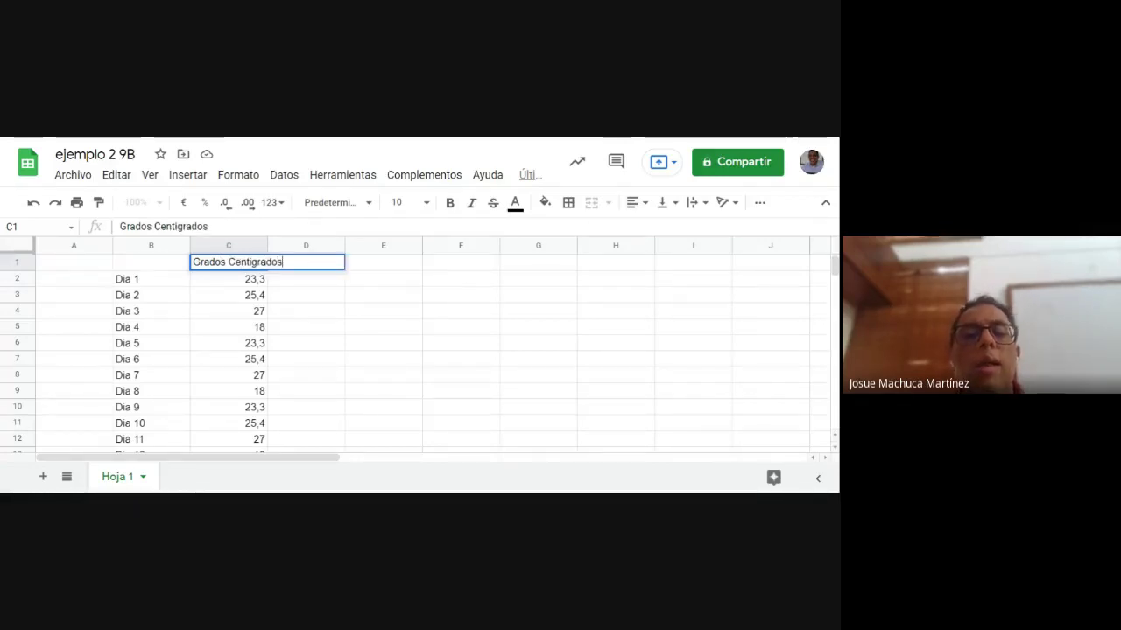
key(Return)
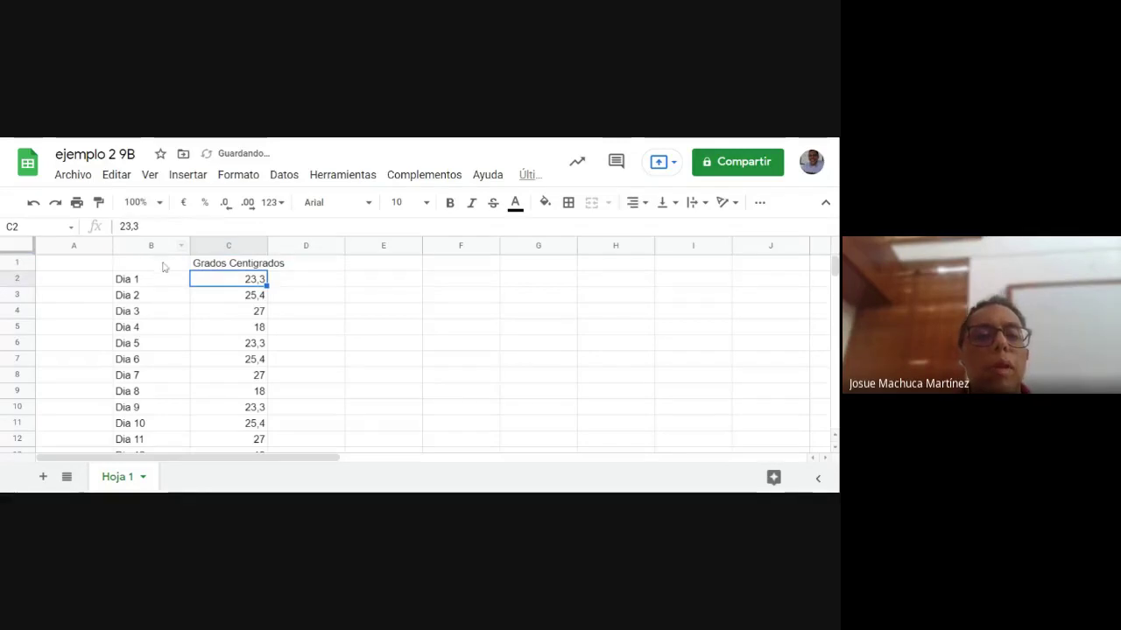
- Review the temperatures in column C from the heading down to the "Dia 20" row and back up
click(163, 264)
click(242, 266)
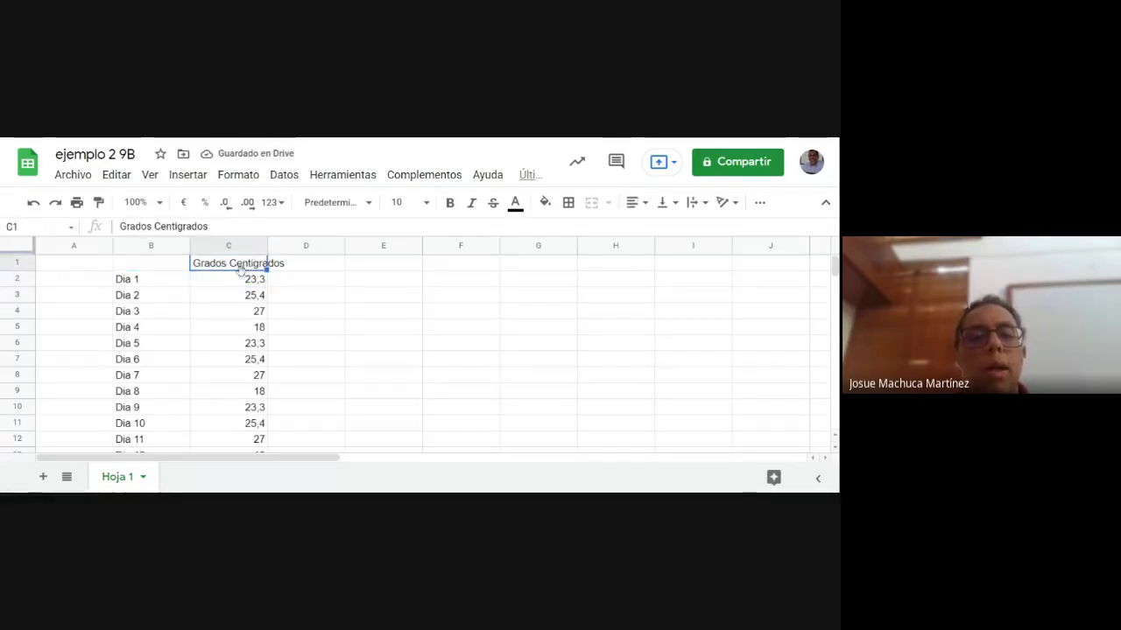
click(245, 280)
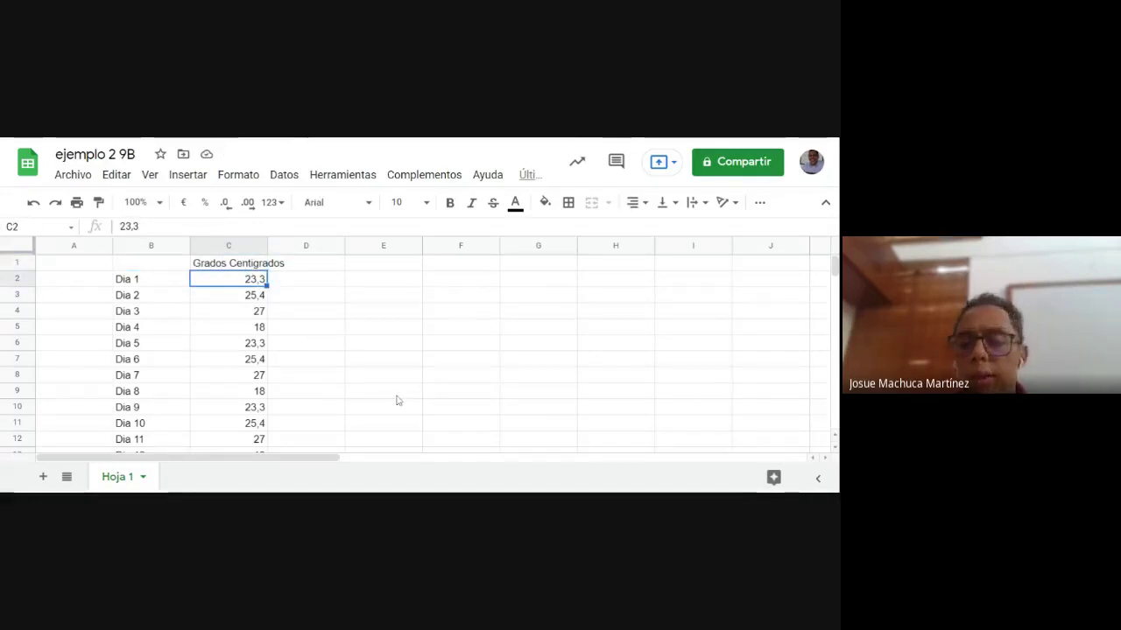
key(Down)
key(Down)
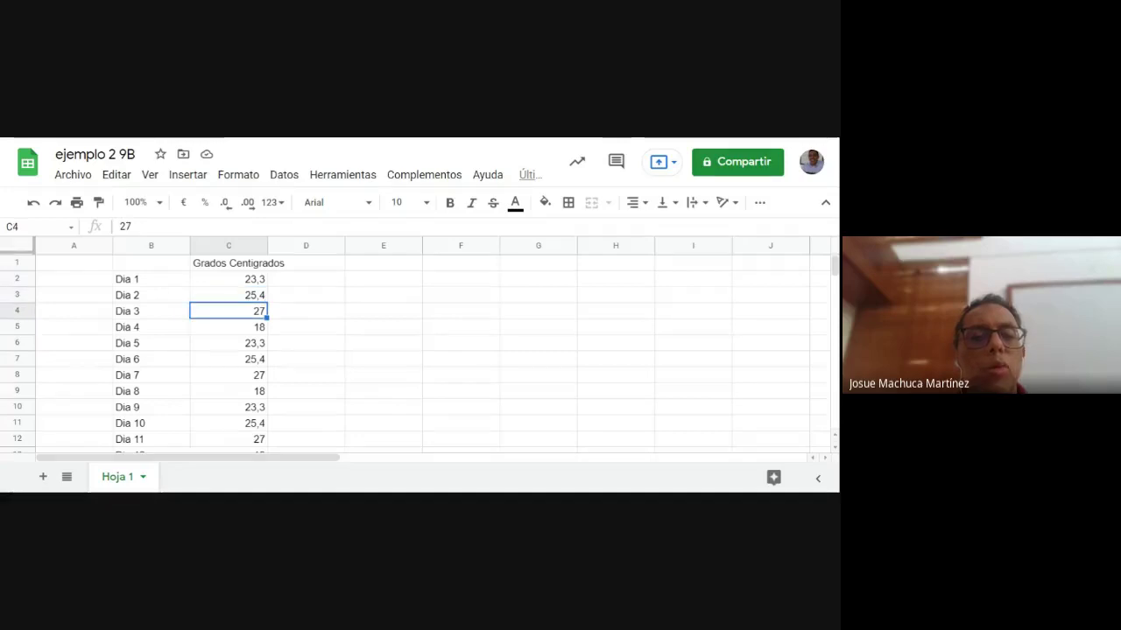
key(Down)
key(Down)
key(Down)
key(Down)
key(Down)
key(Down)
key(Down)
key(Down)
key(Down)
key(Down)
key(Down)
key(Down)
key(Down)
key(Down)
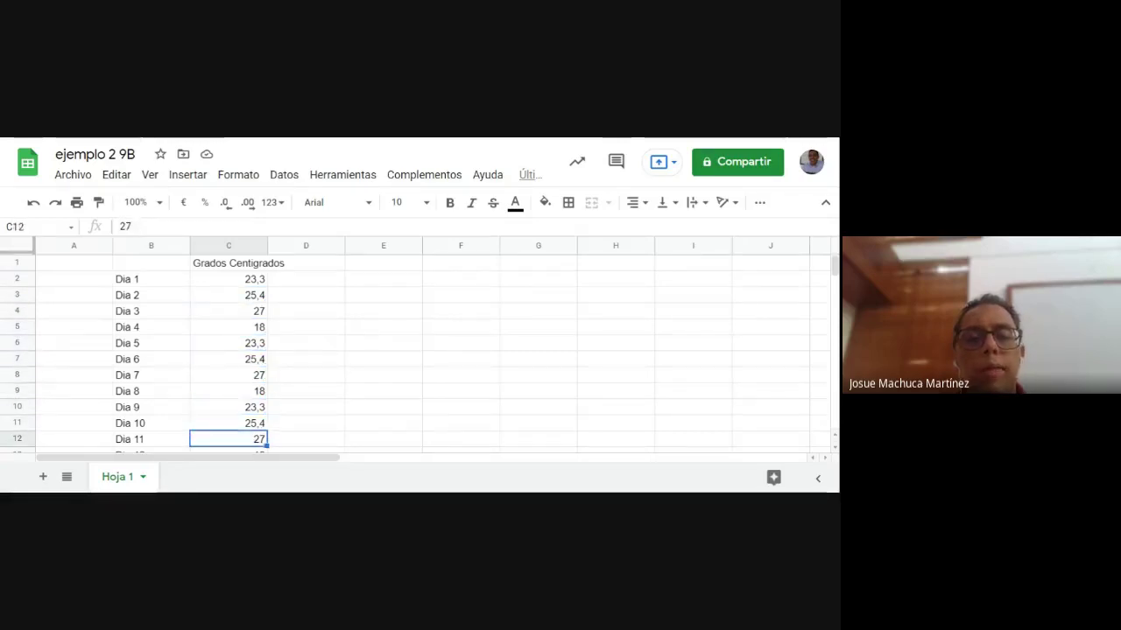
key(Down)
key(Down)
key(Down)
key(Down)
key(Down)
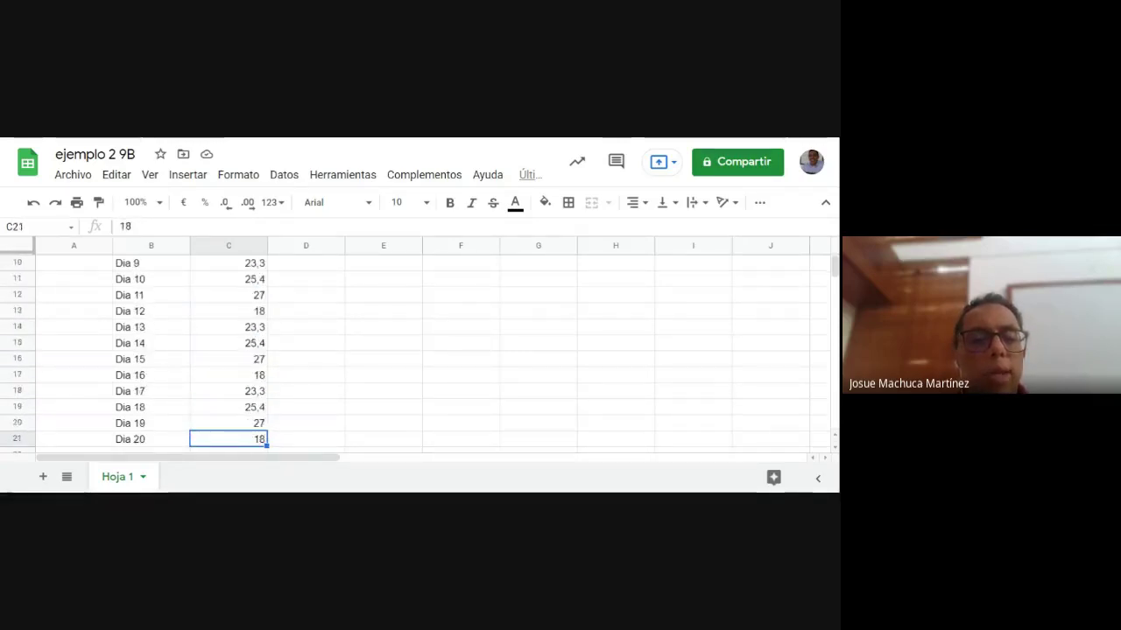
key(Up)
key(Up)
key(Up)
key(Up)
key(Up)
key(Up)
key(Up)
key(Up)
key(Up)
key(Up)
key(Up)
key(Up)
key(Up)
key(Up)
key(Up)
key(Up)
key(Up)
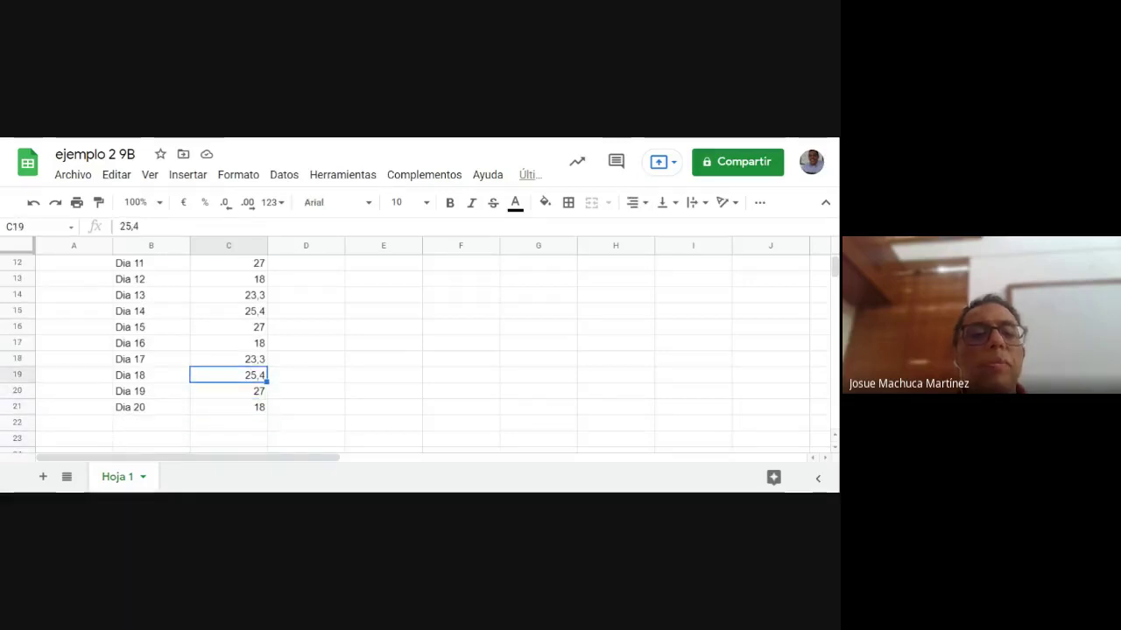
key(Up)
key(Up)
key(Up)
key(Up)
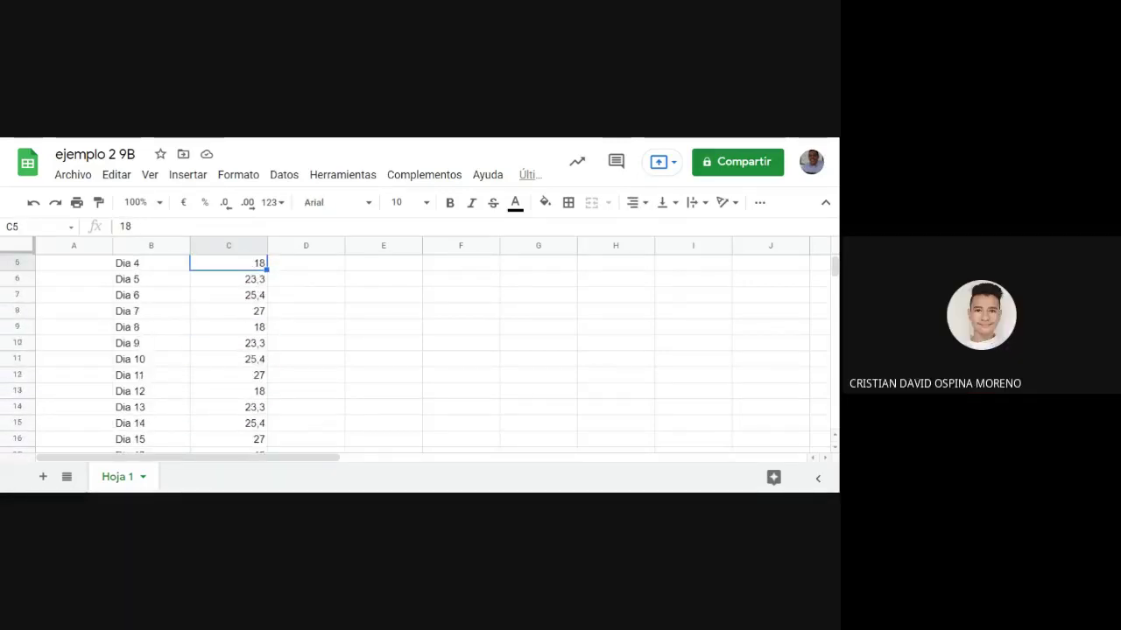
key(Up)
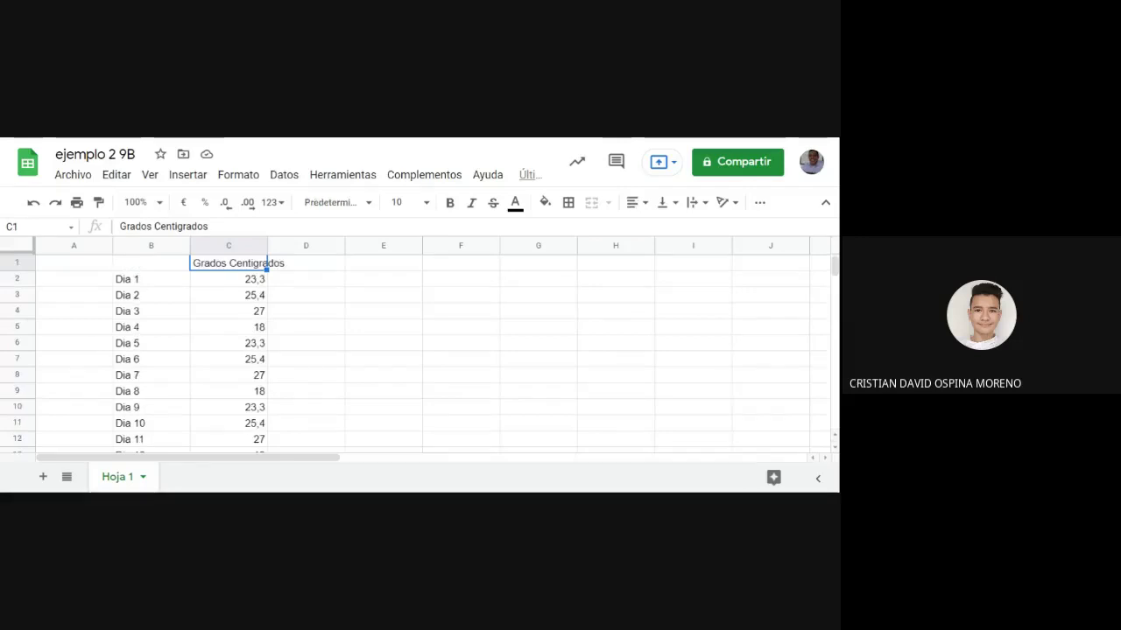
key(Down)
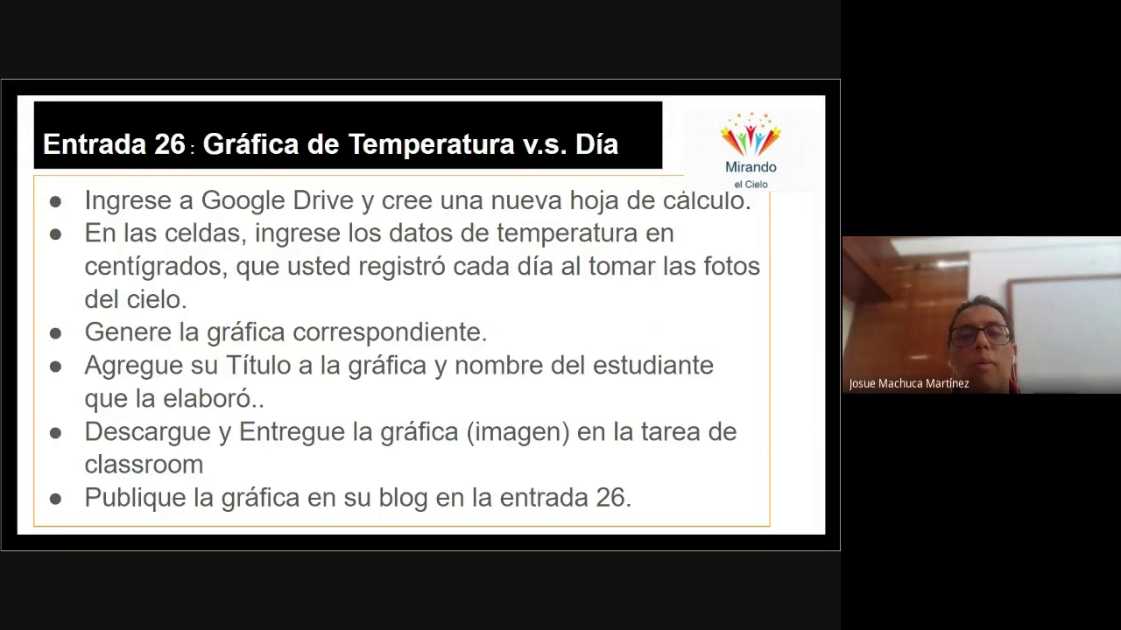
- Switch from the slides to the Google Sheets spreadsheet and insert a chart from the day and temperature data in B2:C21
key(alt+Tab)
scroll(838, 299, up, 4)
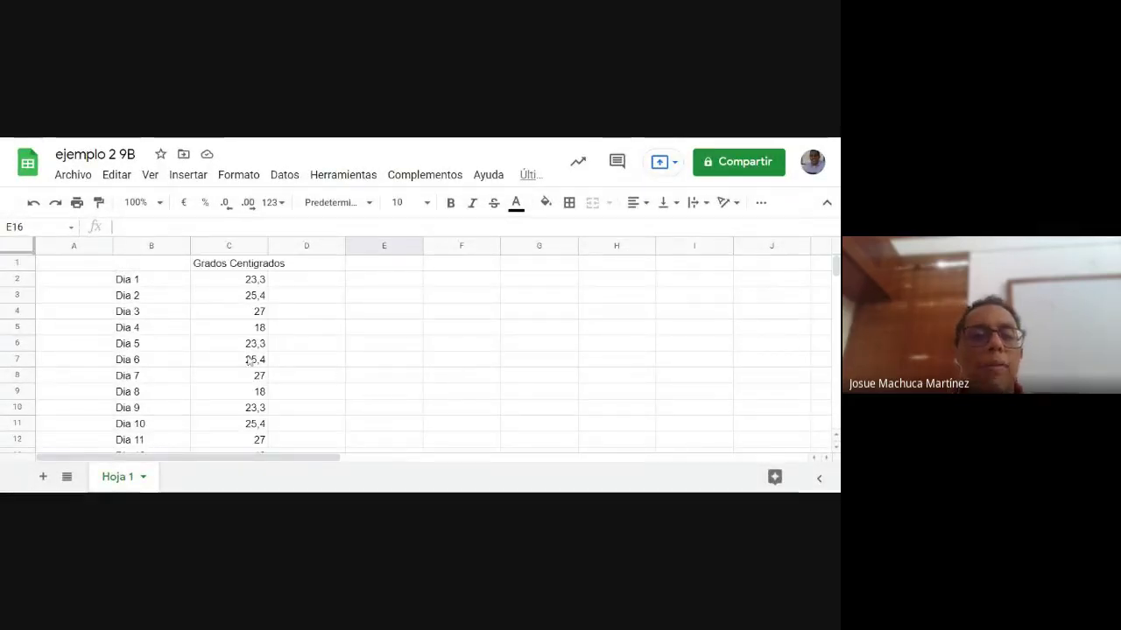
click(146, 282)
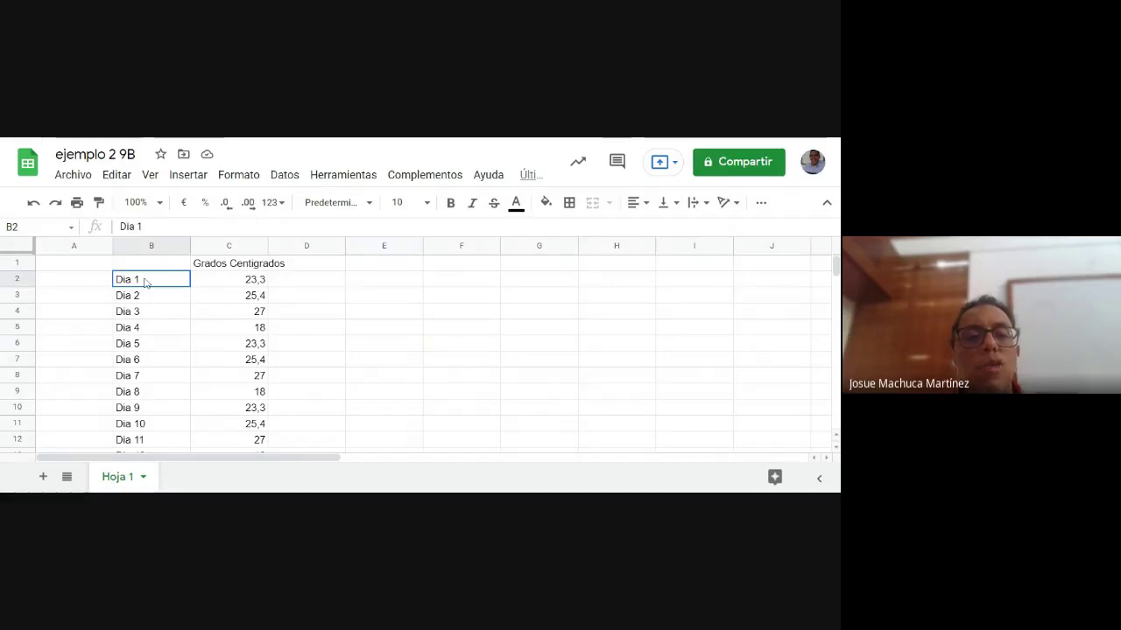
drag(146, 282, 252, 414)
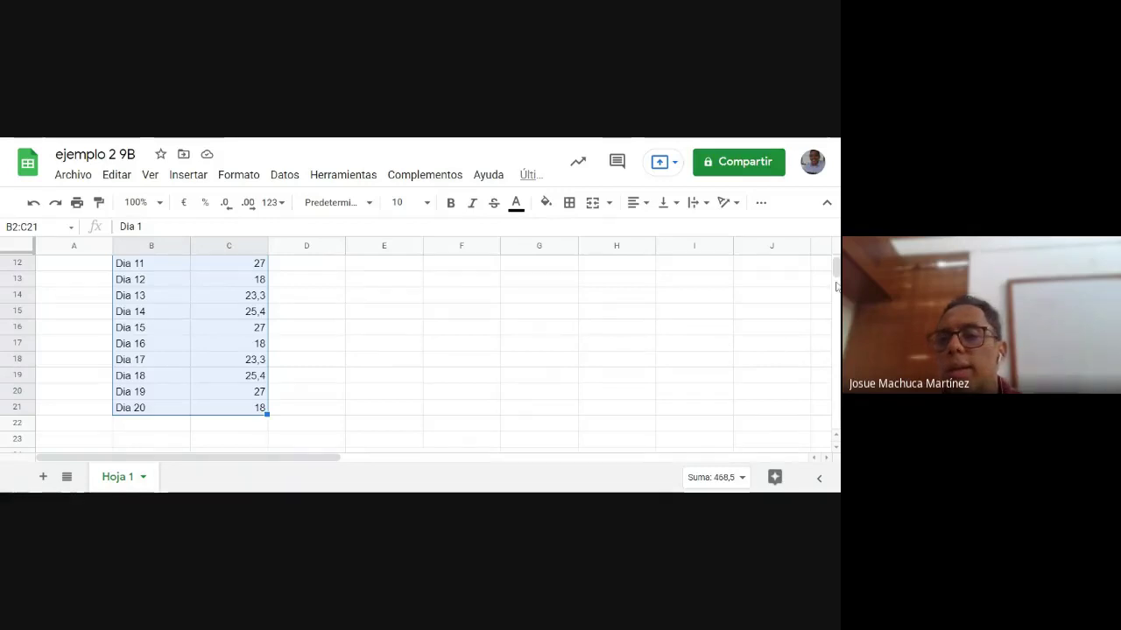
drag(836, 280, 836, 271)
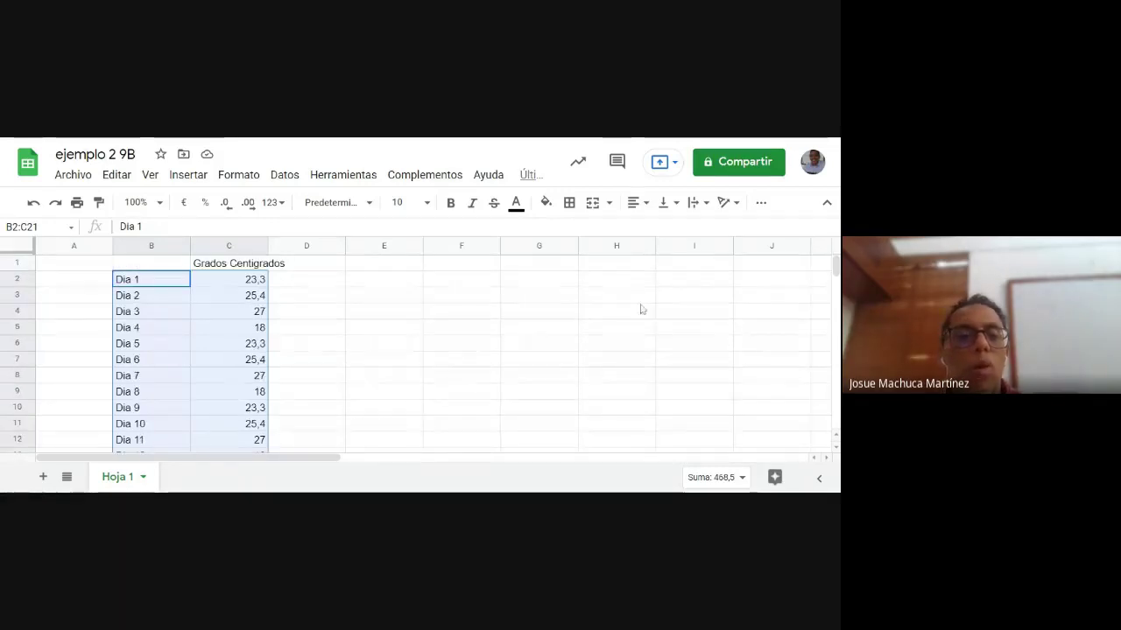
click(188, 175)
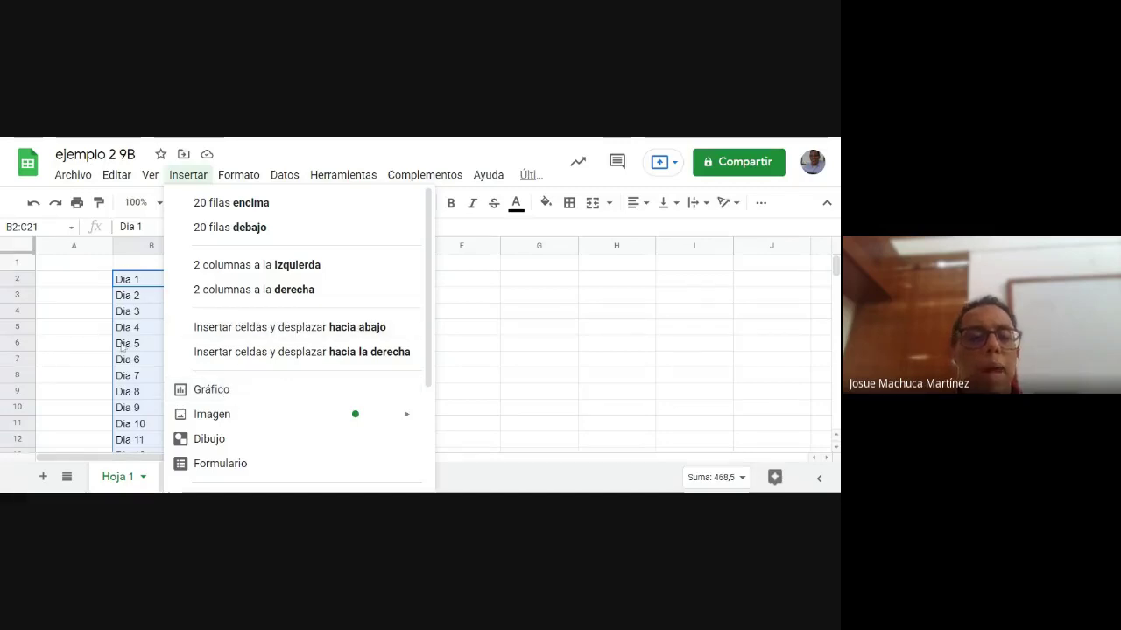
click(223, 393)
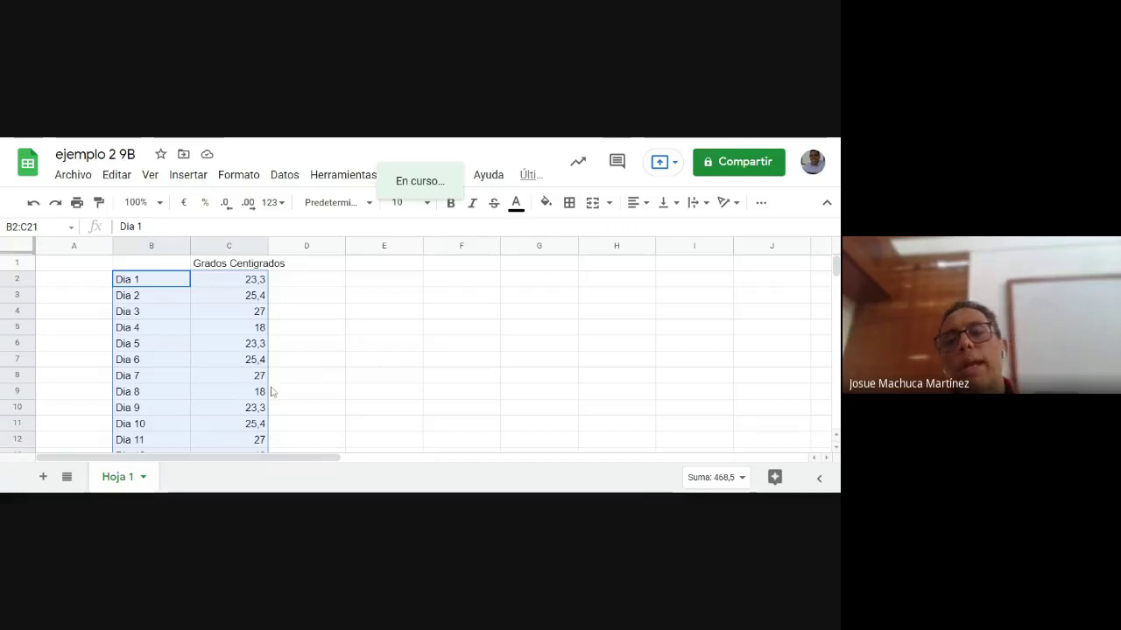